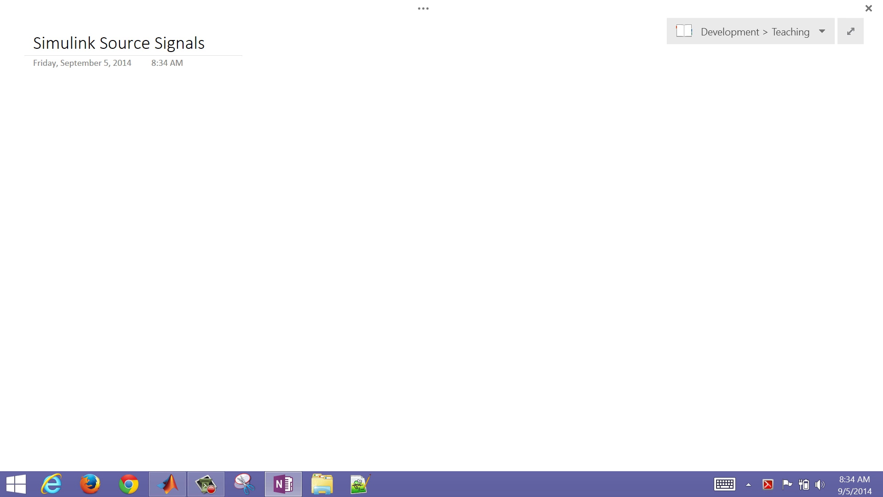
# Step: Sketch red boxes joined by arrows in OneNote and handwrite 'Source' above the left box
pyautogui.moveTo(131, 119)
pyautogui.mouseDown()
pyautogui.moveTo(118, 126)
pyautogui.moveTo(127, 160)
pyautogui.moveTo(157, 115)
pyautogui.moveTo(126, 118)
pyautogui.moveTo(219, 134)
pyautogui.moveTo(225, 163)
pyautogui.moveTo(313, 112)
pyautogui.moveTo(240, 117)
pyautogui.mouseUp()
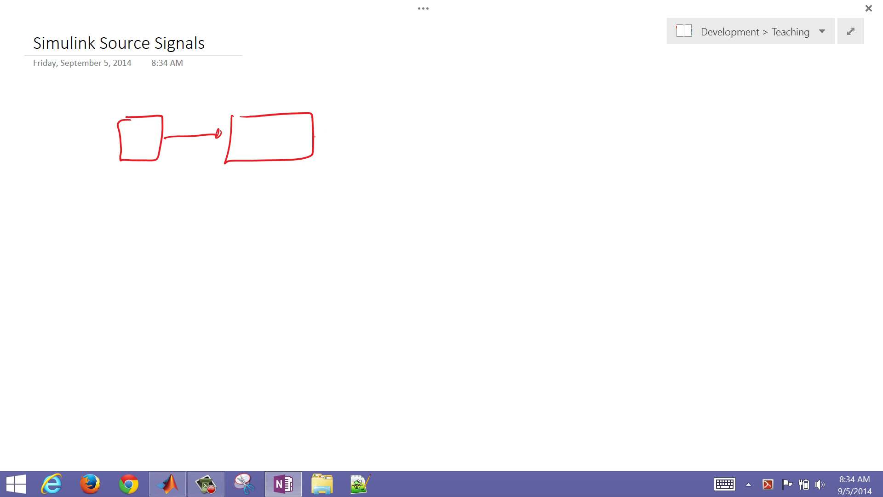
pyautogui.moveTo(314, 136)
pyautogui.mouseDown()
pyautogui.moveTo(381, 127)
pyautogui.moveTo(373, 133)
pyautogui.moveTo(383, 148)
pyautogui.moveTo(432, 148)
pyautogui.moveTo(434, 115)
pyautogui.moveTo(397, 96)
pyautogui.moveTo(421, 106)
pyautogui.mouseUp()
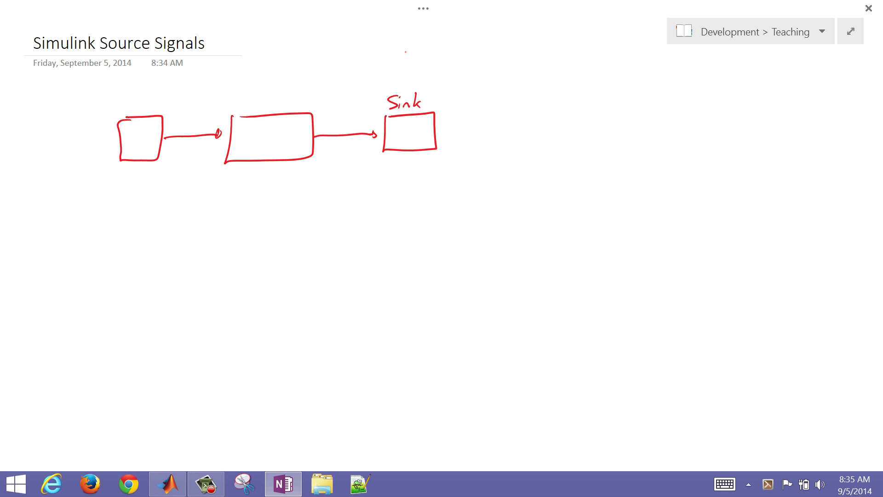
pyautogui.moveTo(129, 98)
pyautogui.mouseDown()
pyautogui.moveTo(118, 98)
pyautogui.moveTo(120, 112)
pyautogui.mouseUp()
pyautogui.moveTo(135, 107); pyautogui.dragTo(135, 107)
pyautogui.moveTo(137, 106); pyautogui.dragTo(147, 111)
pyautogui.moveTo(148, 112); pyautogui.dragTo(158, 111)
pyautogui.moveTo(164, 109); pyautogui.dragTo(168, 110)
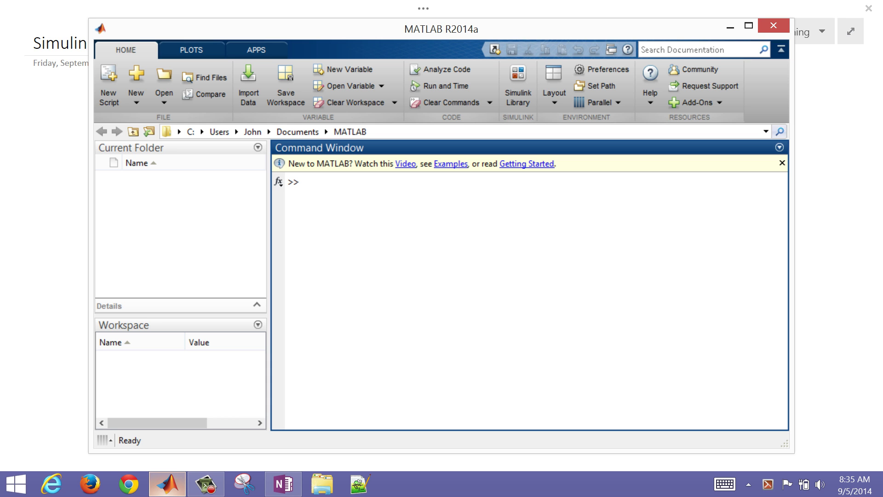
# Step: Start Simulink with the simulink command and enlarge the new untitled model window
pyautogui.write('simul')
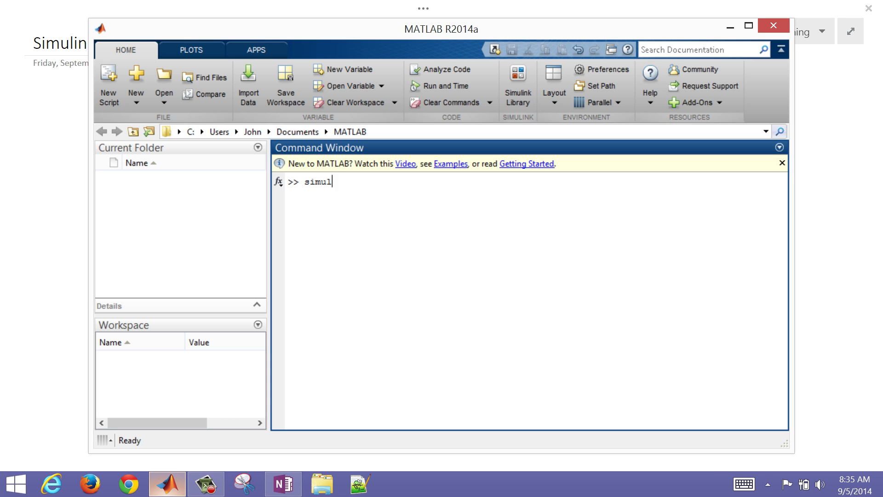
pyautogui.write('ink')
pyautogui.press('Return')
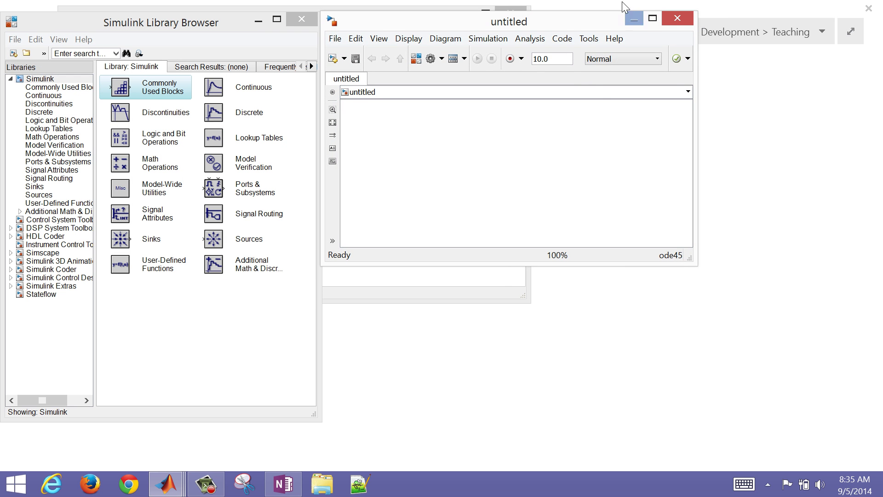
pyautogui.moveTo(696, 264); pyautogui.dragTo(803, 433)
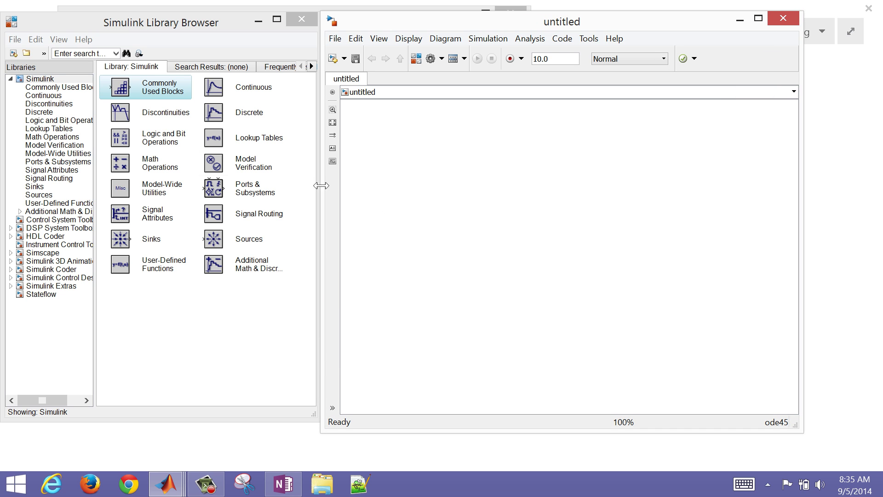
# Step: Toggle the Library Browser between Sinks and Sources, ending on the Sources blocks
pyautogui.click(64, 54)
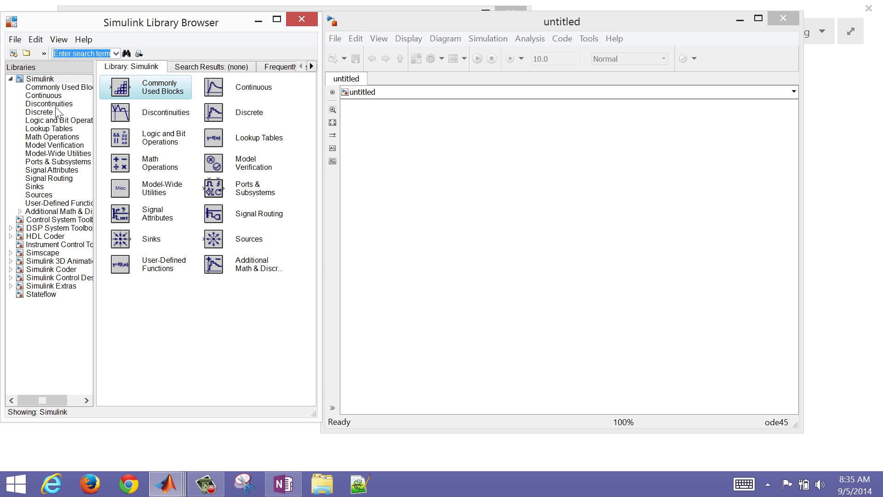
pyautogui.click(40, 187)
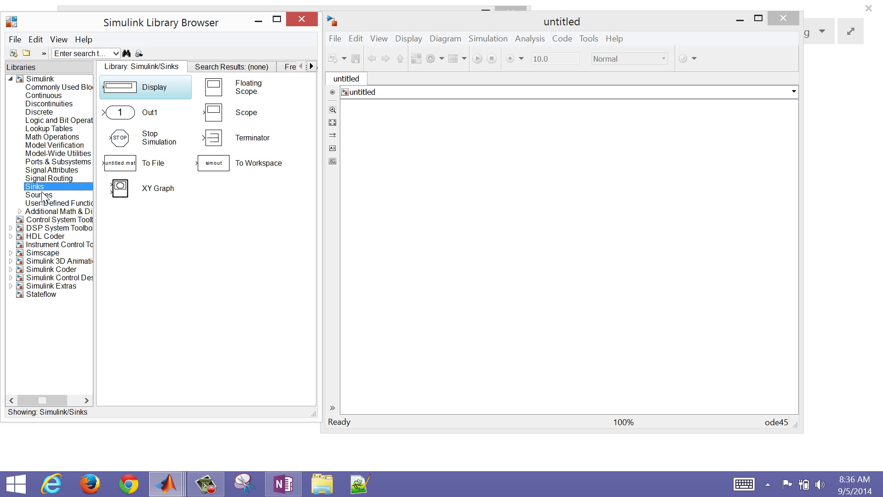
pyautogui.click(41, 197)
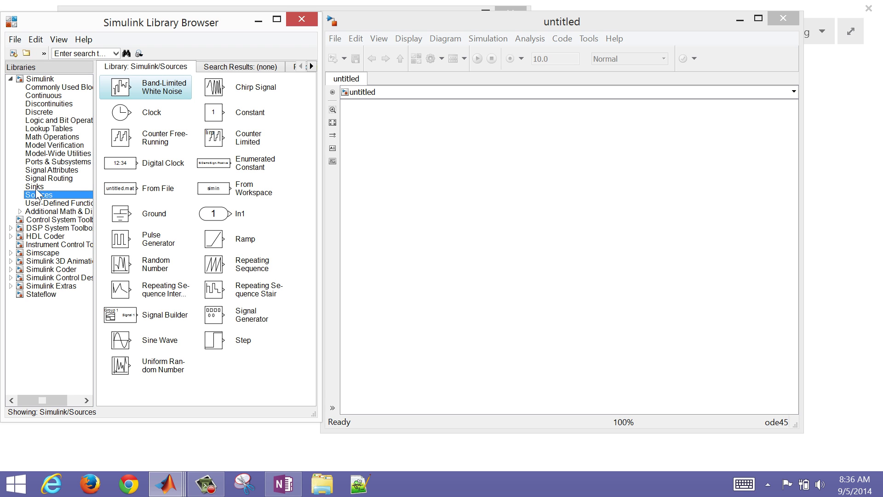
pyautogui.click(37, 188)
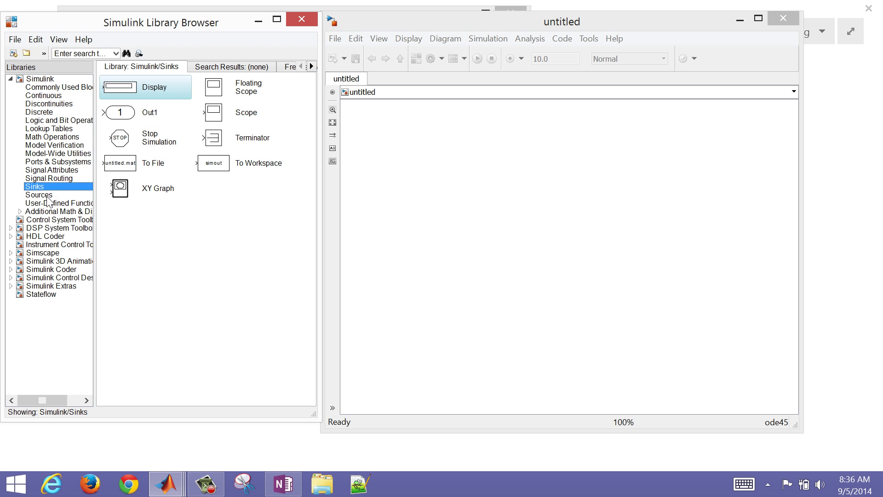
pyautogui.click(48, 196)
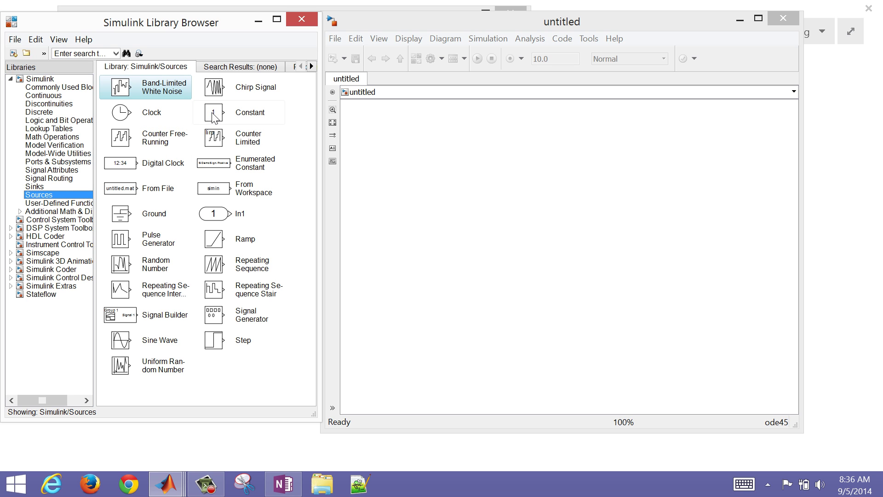
# Step: Add Constant, Step and Ramp blocks in a column in the model, zoomed in
pyautogui.moveTo(213, 117); pyautogui.dragTo(389, 154)
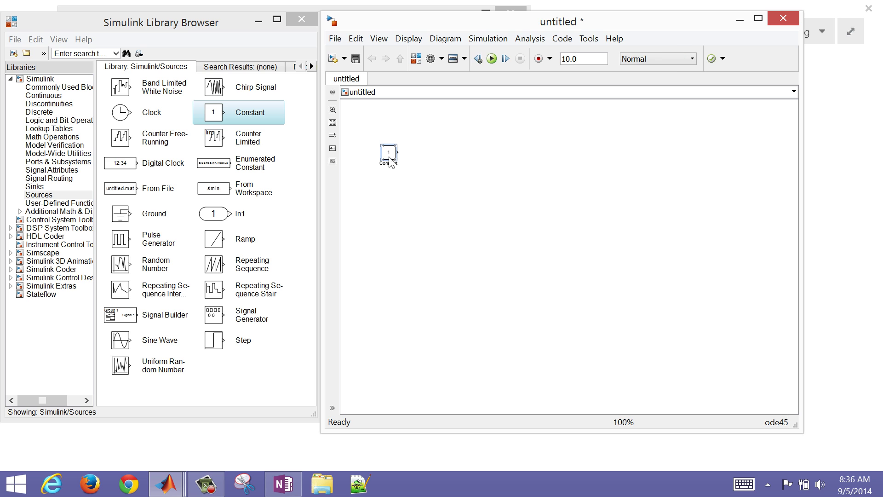
pyautogui.scroll(4, 393, 168)
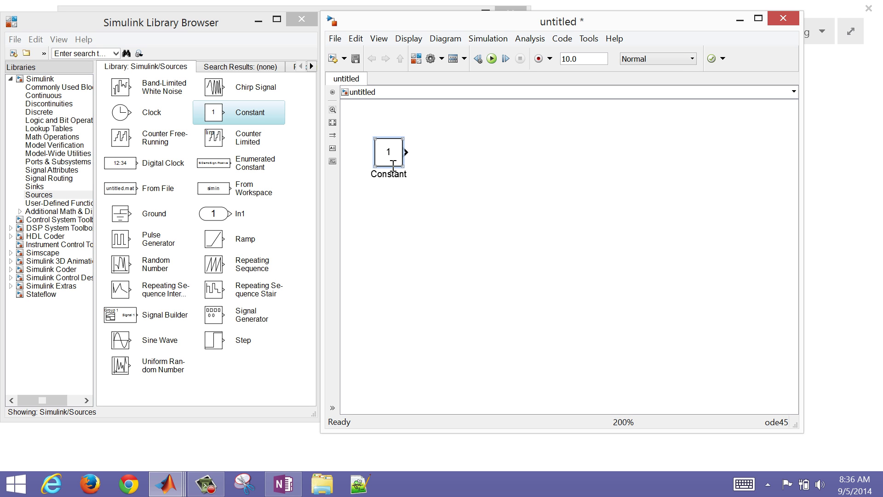
pyautogui.click(391, 207)
pyautogui.moveTo(219, 342); pyautogui.dragTo(388, 207)
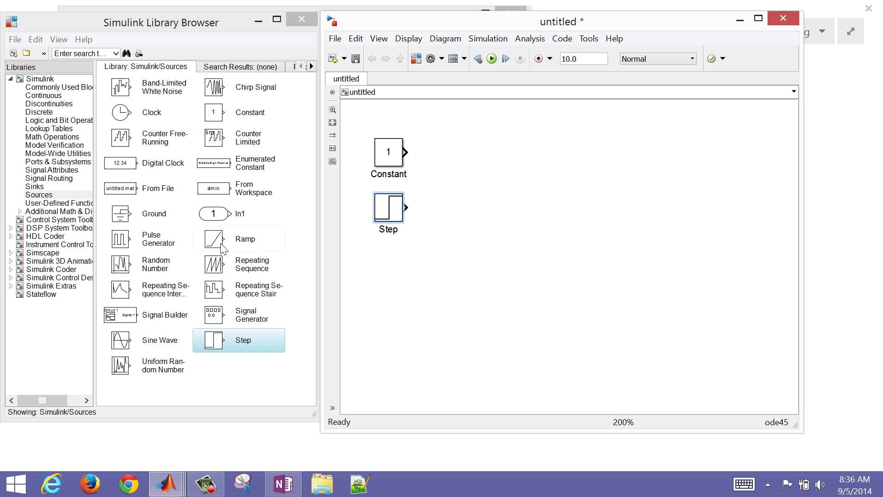
pyautogui.moveTo(221, 244); pyautogui.dragTo(390, 271)
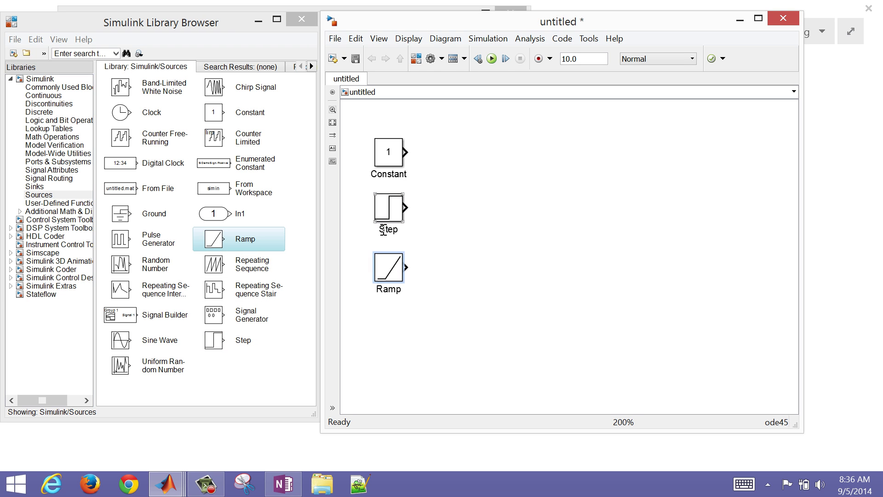
pyautogui.click(390, 202)
# Step: Add Sine Wave and Pulse Generator blocks below Ramp and enlarge the model window to show them
pyautogui.moveTo(124, 345); pyautogui.dragTo(388, 331)
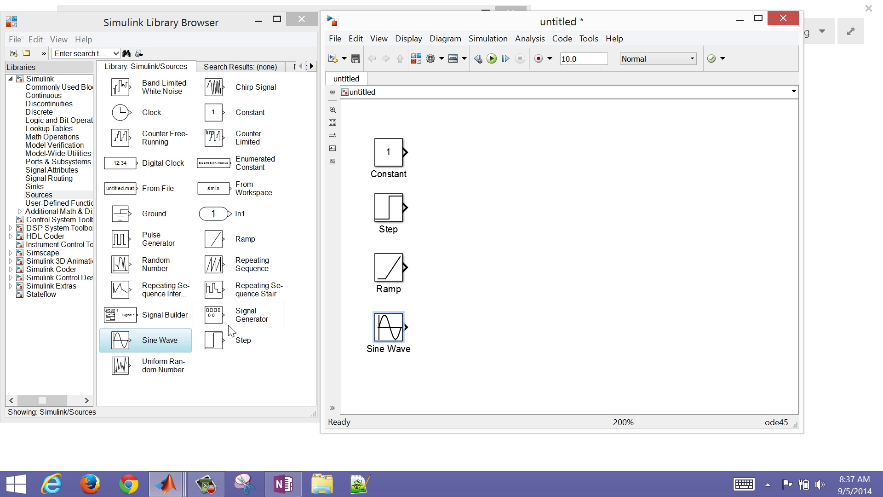
pyautogui.click(217, 267)
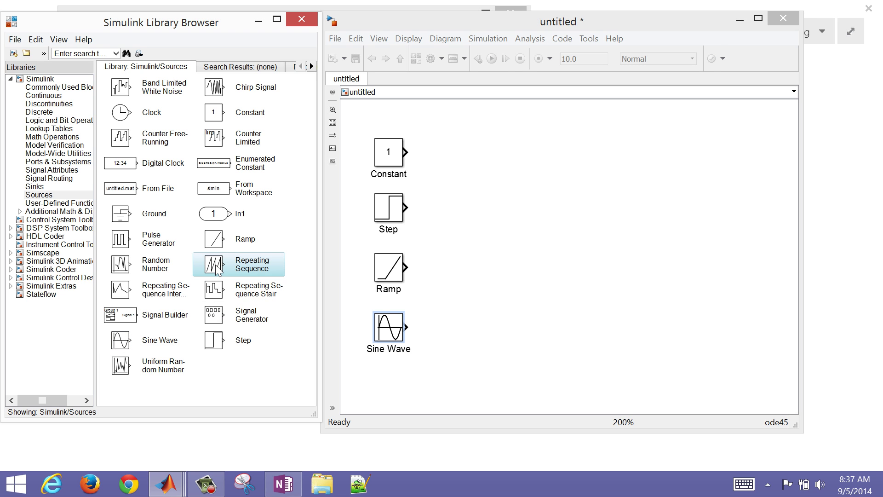
pyautogui.moveTo(126, 245); pyautogui.dragTo(396, 385)
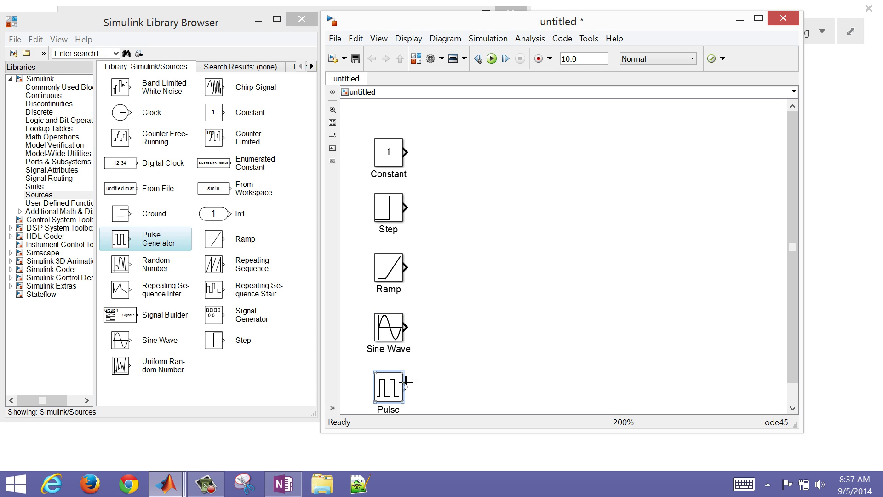
pyautogui.click(435, 382)
pyautogui.moveTo(801, 436); pyautogui.dragTo(804, 459)
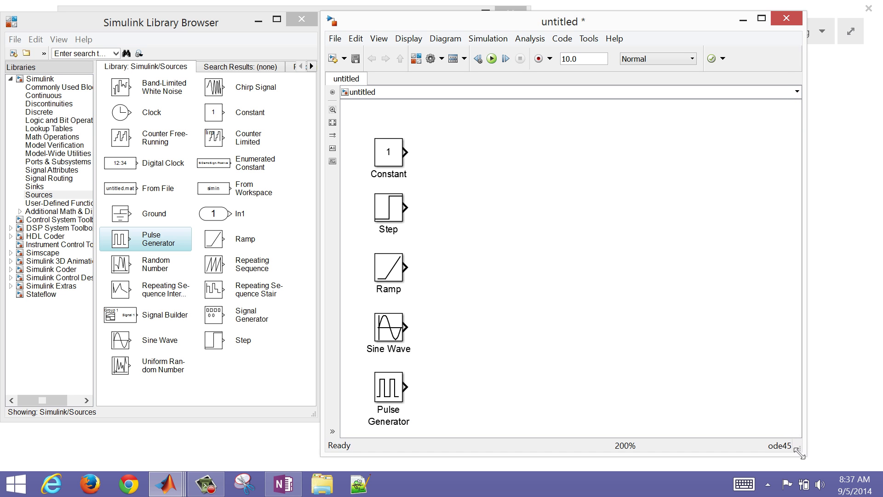
pyautogui.click(392, 161)
# Step: Set the Constant block's value to 4
pyautogui.doubleClick(392, 161)
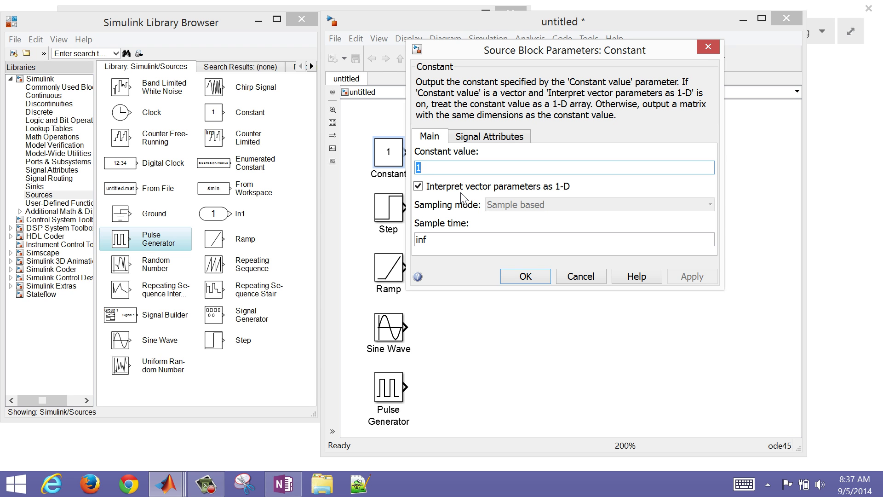
pyautogui.write('4')
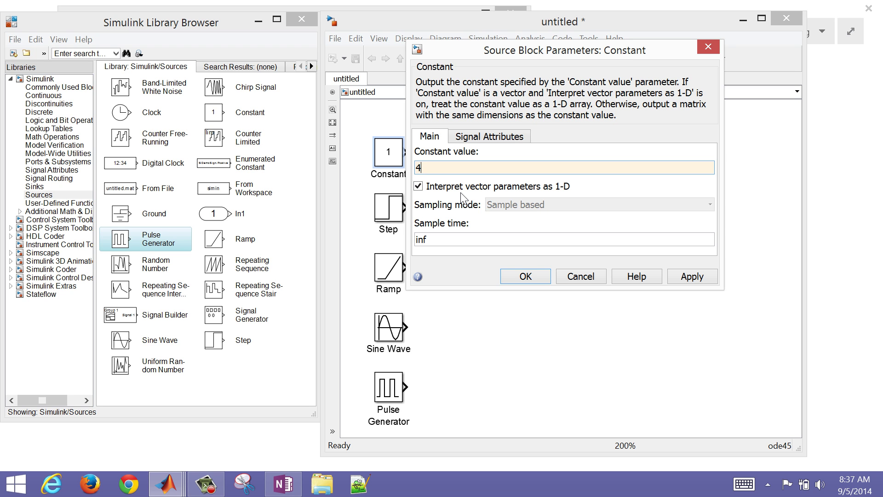
pyautogui.click(483, 137)
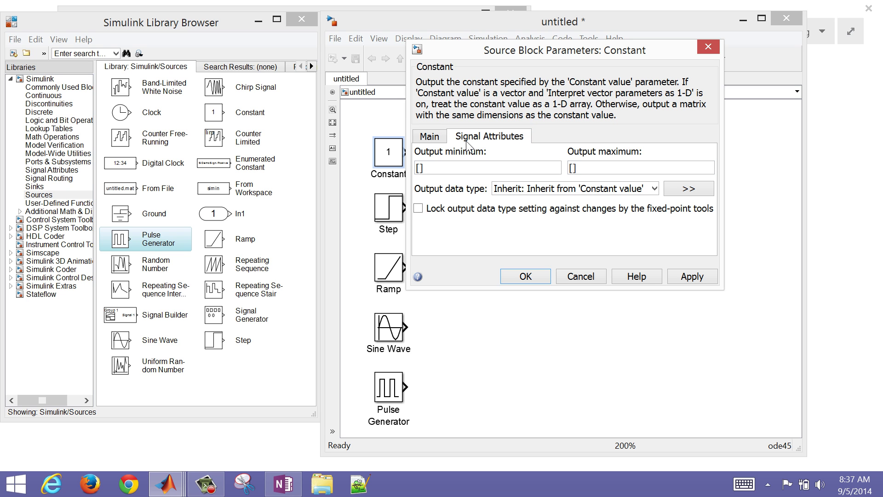
pyautogui.click(437, 138)
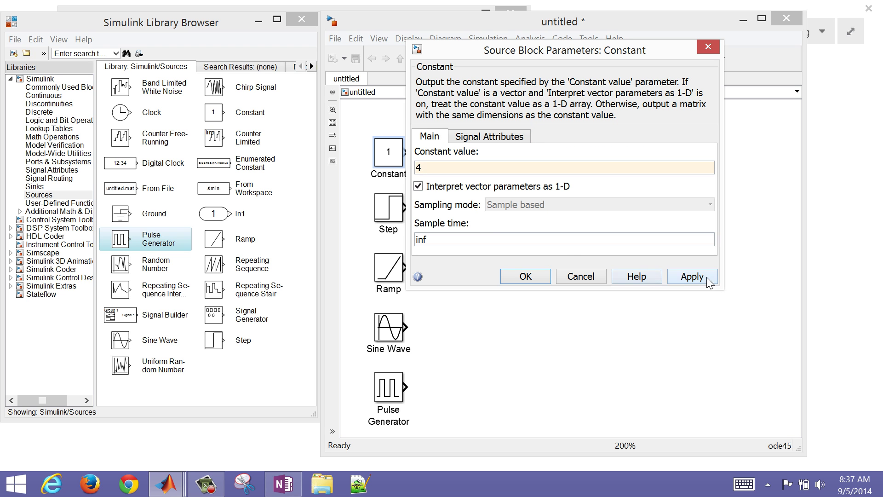
pyautogui.click(691, 276)
pyautogui.click(525, 277)
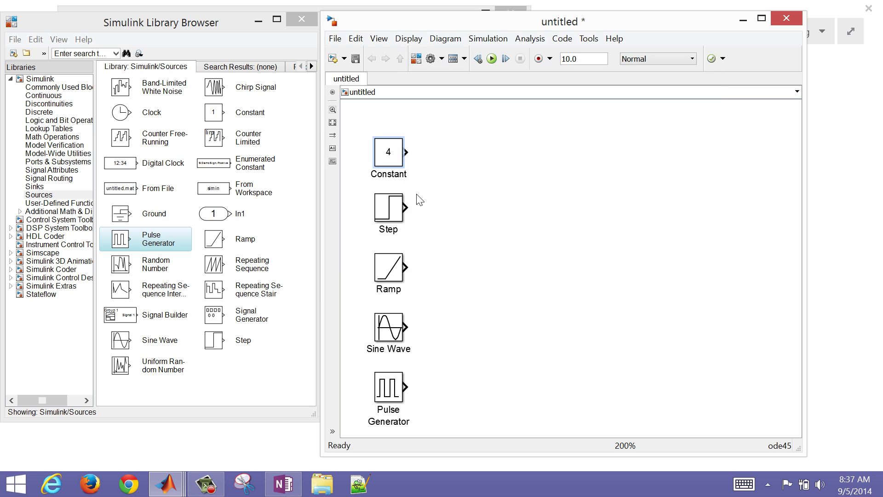
# Step: Give the Step block a step time of 4 and a final value of 5
pyautogui.doubleClick(386, 216)
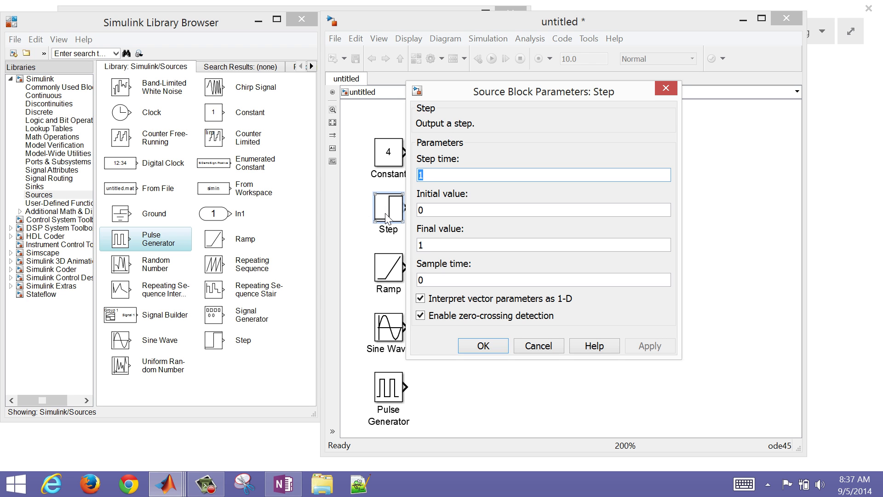
pyautogui.click(424, 178)
pyautogui.press('BackSpace')
pyautogui.write('4')
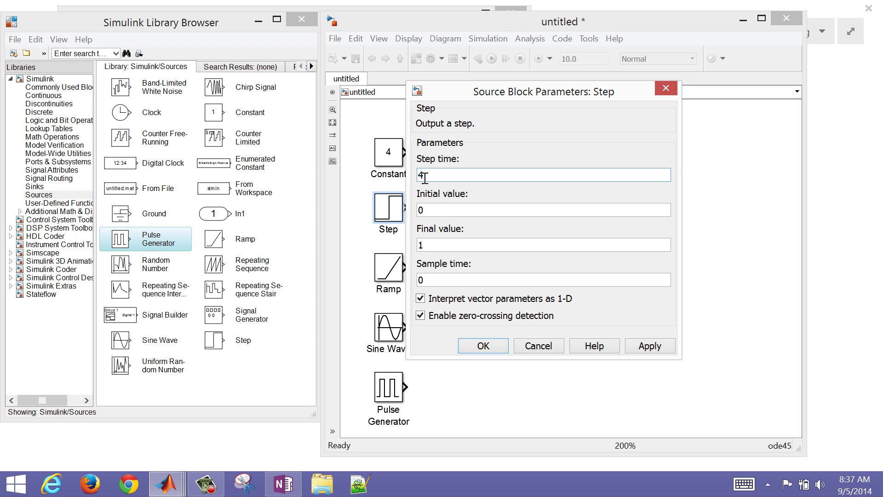
pyautogui.press('Tab')
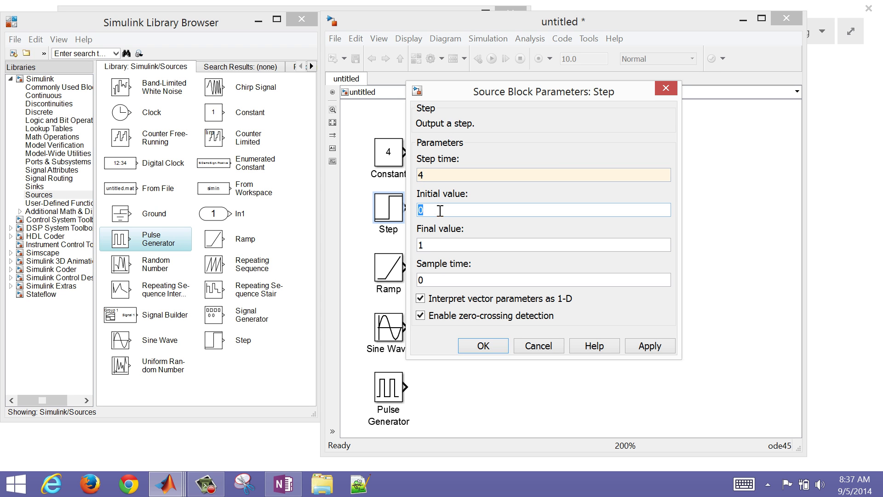
pyautogui.press('Tab')
pyautogui.press('BackSpace')
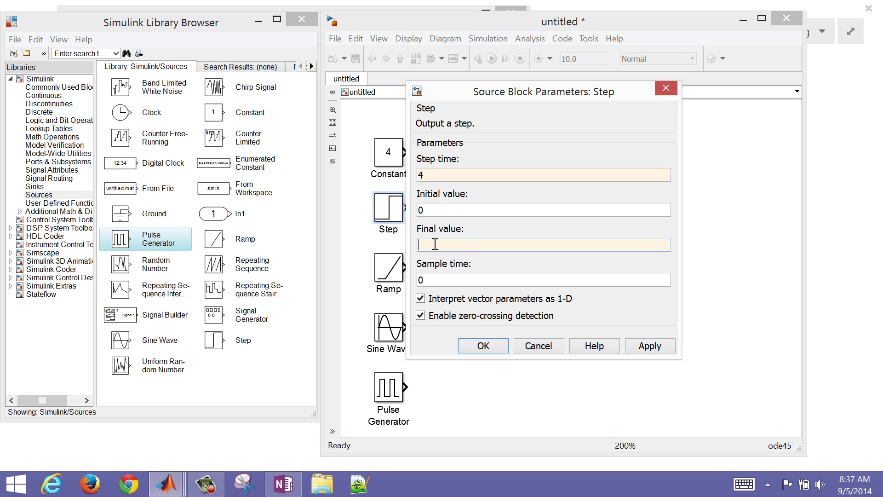
pyautogui.write('5')
pyautogui.click(646, 346)
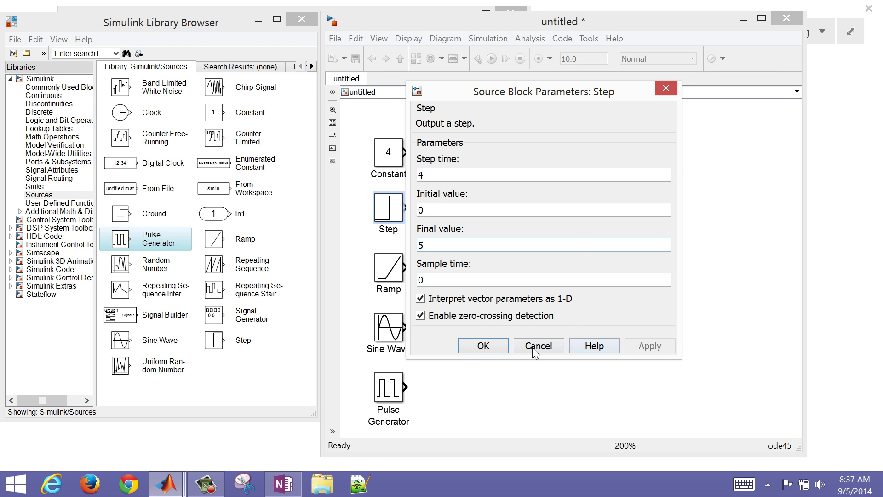
pyautogui.click(483, 346)
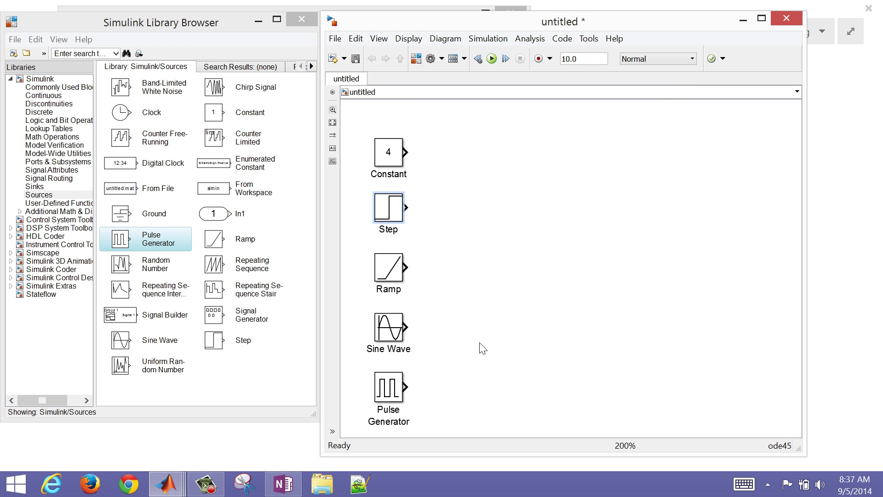
# Step: Set the Ramp block's slope to 0.5 and start time to 2
pyautogui.doubleClick(393, 281)
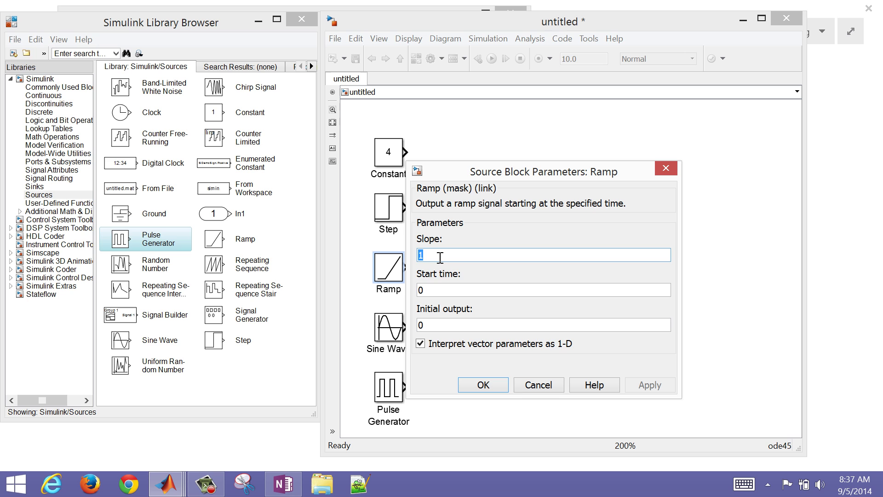
pyautogui.write('0.')
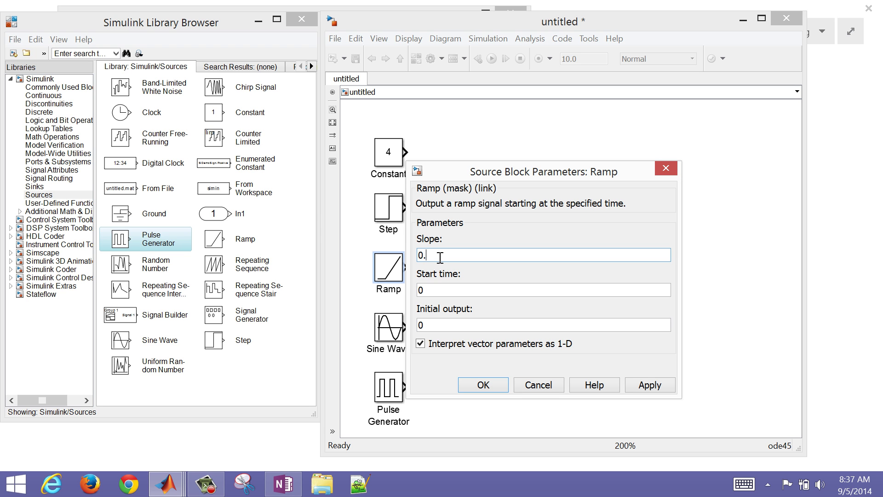
pyautogui.write('5')
pyautogui.click(451, 289)
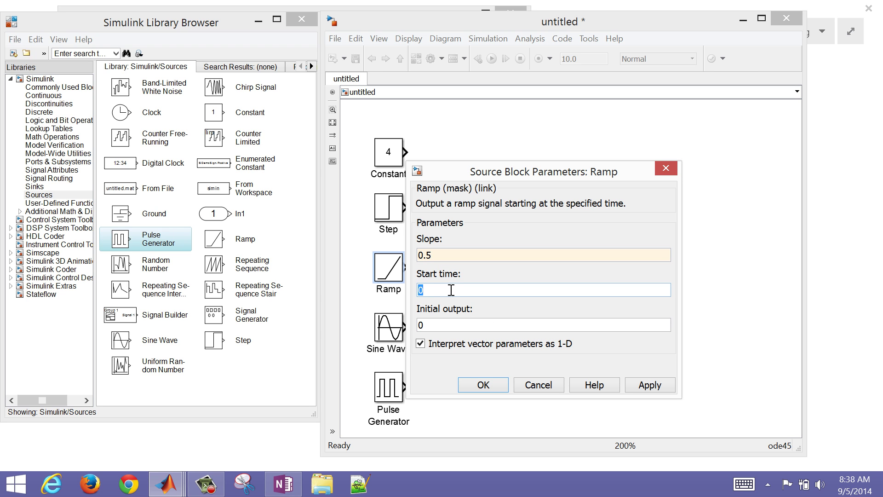
pyautogui.press('BackSpace')
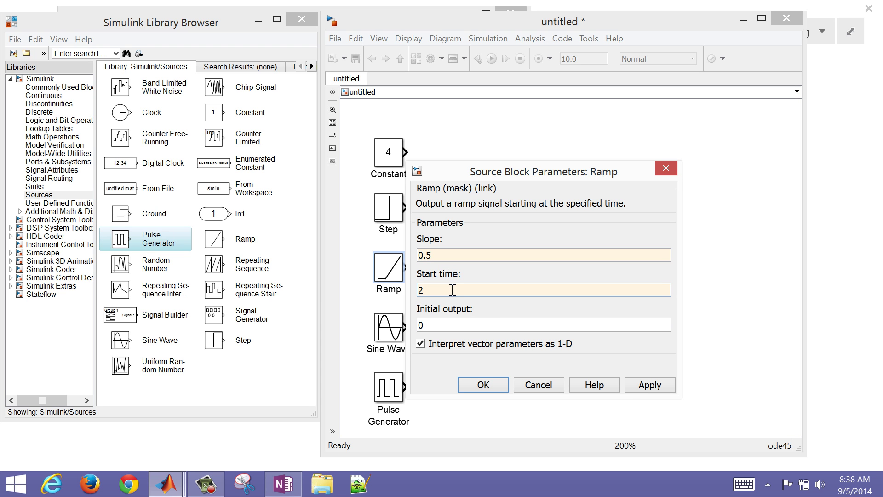
pyautogui.click(649, 384)
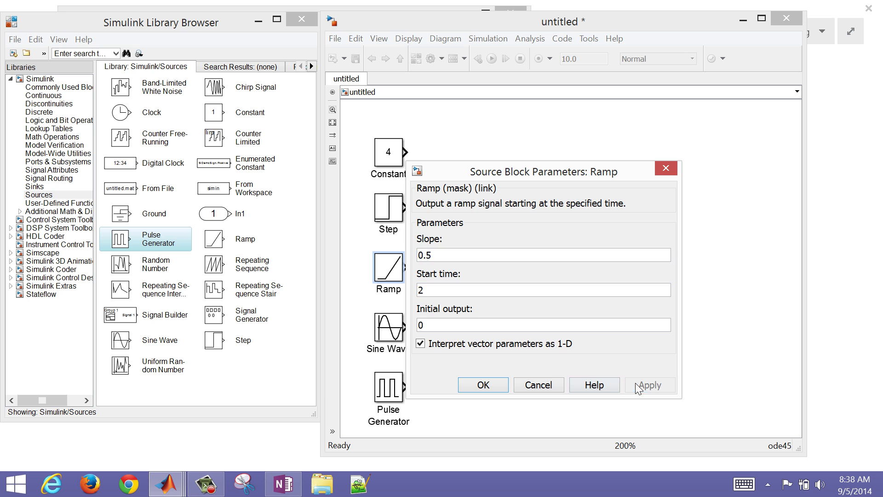
pyautogui.click(486, 388)
# Step: Enter an amplitude of 6 in the Sine Wave parameters and move the dialog into full view
pyautogui.doubleClick(389, 327)
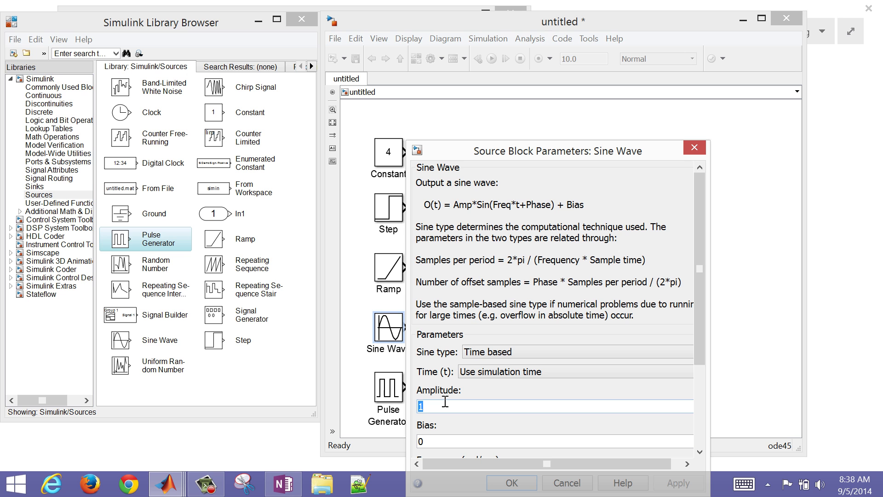
pyautogui.press('BackSpace')
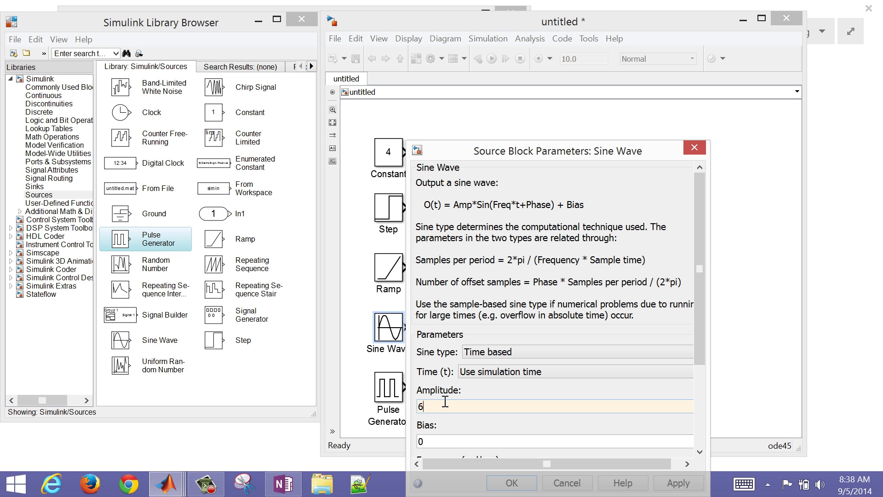
pyautogui.scroll(-3, 700, 409)
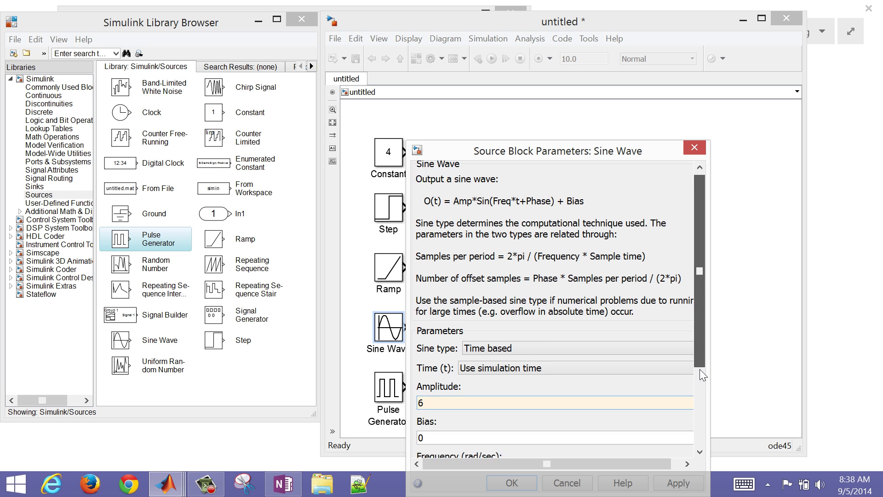
pyautogui.scroll(-3, 700, 409)
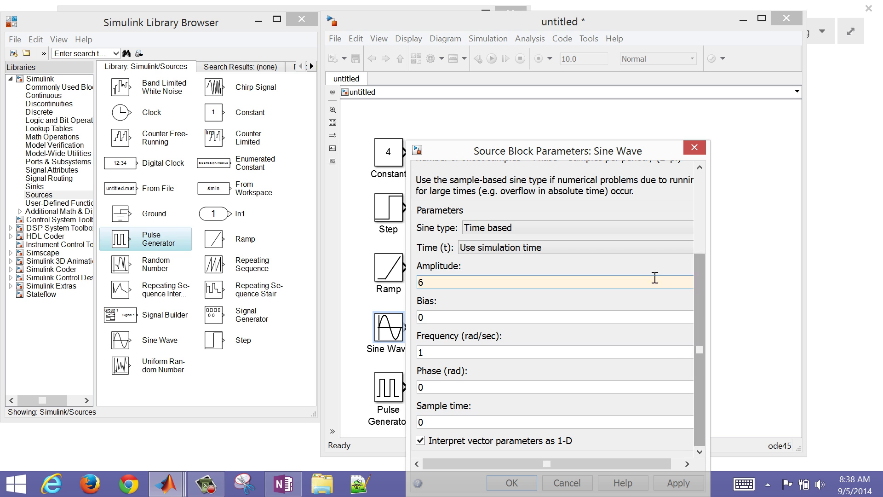
pyautogui.moveTo(584, 156); pyautogui.dragTo(587, 109)
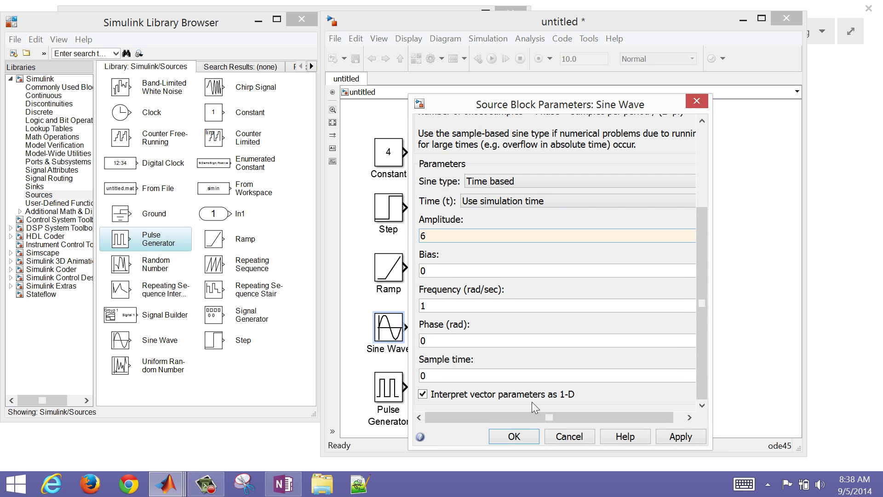
# Step: Apply the Sine Wave amplitude of 6, close its dialog, and select the Constant block
pyautogui.click(680, 436)
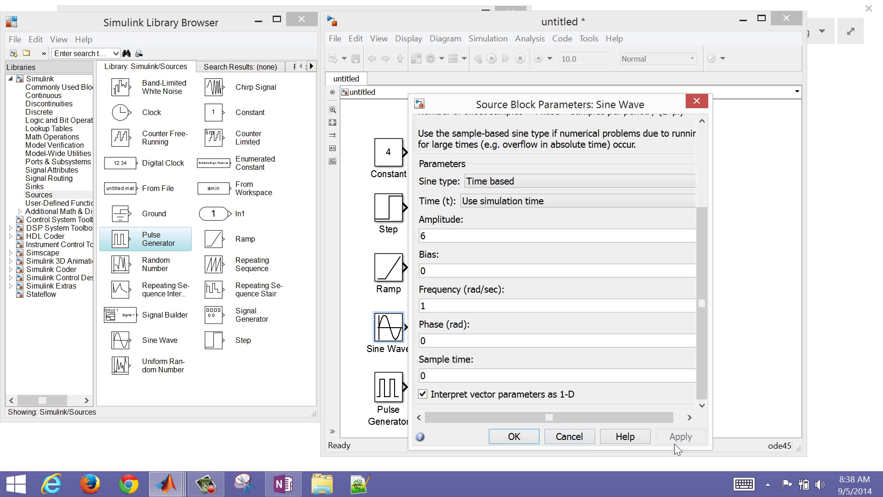
pyautogui.click(523, 435)
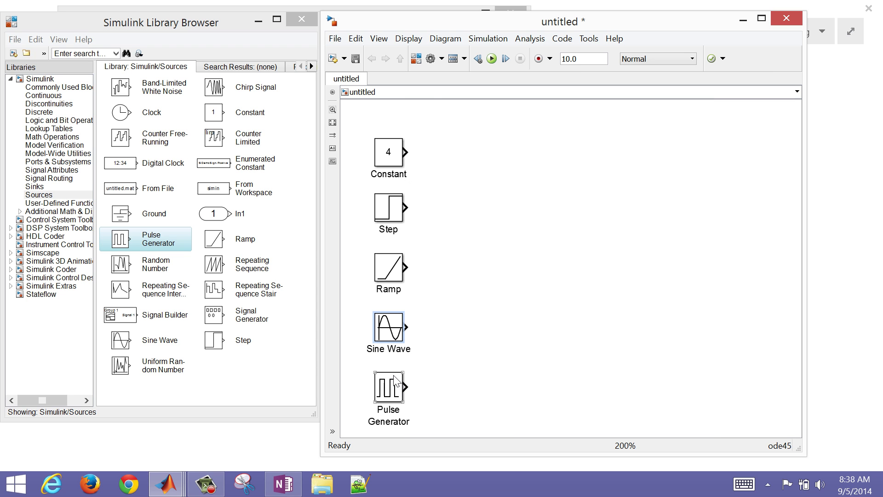
pyautogui.click(508, 317)
pyautogui.click(391, 148)
pyautogui.click(81, 53)
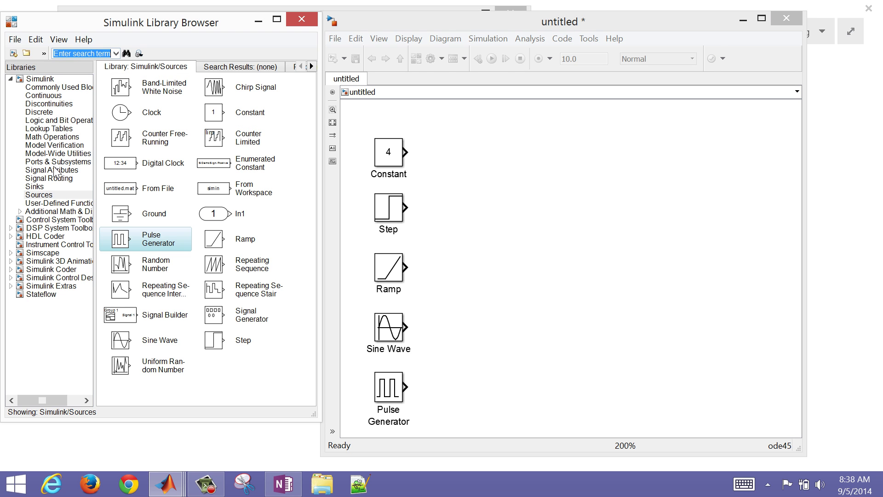
# Step: Place a Scope block from the Sinks library to the right of the Ramp block
pyautogui.click(45, 188)
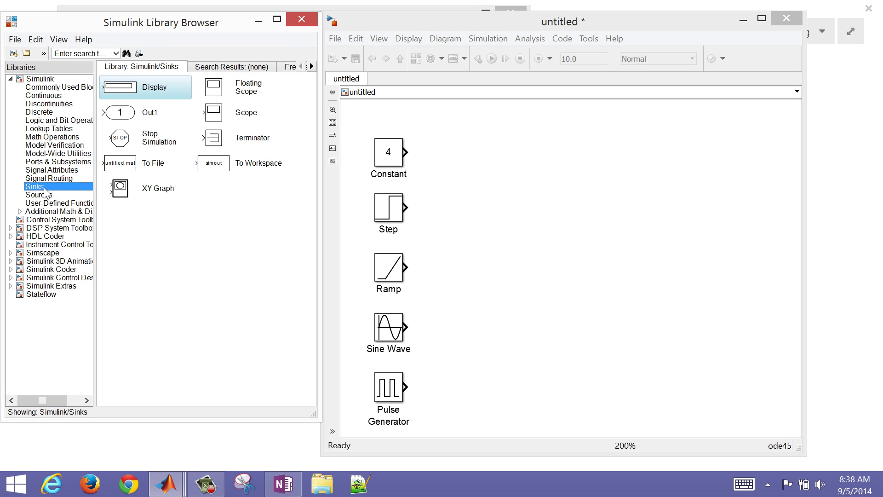
pyautogui.click(214, 116)
pyautogui.moveTo(213, 116); pyautogui.dragTo(553, 269)
pyautogui.click(535, 312)
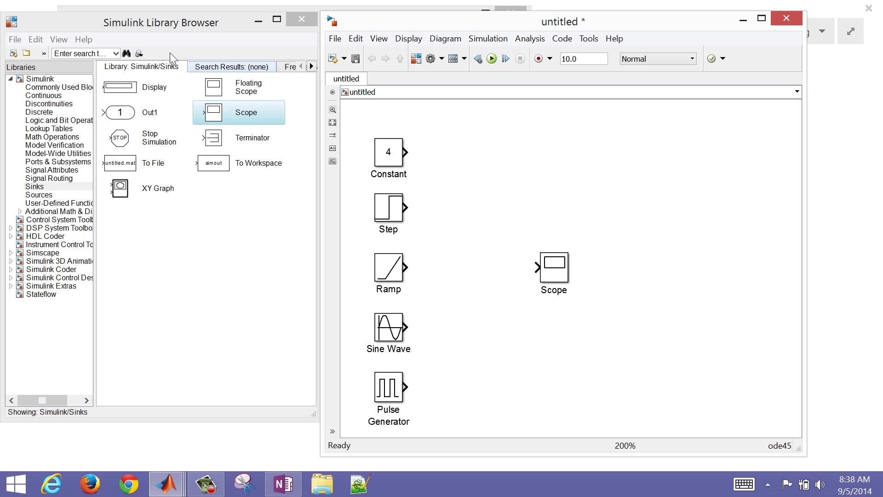
# Step: Search the library for 'mux' and place a Mux block just left of the Scope
pyautogui.click(95, 54)
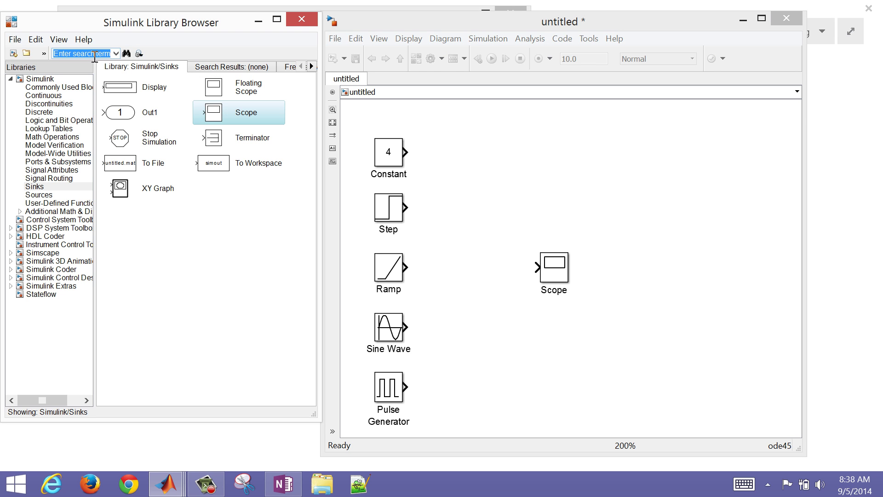
pyautogui.write('mux')
pyautogui.press('Return')
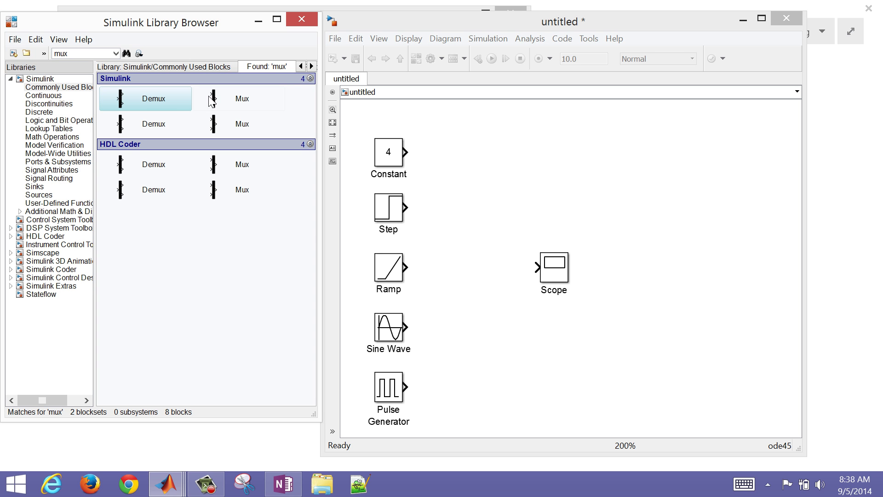
pyautogui.click(213, 101)
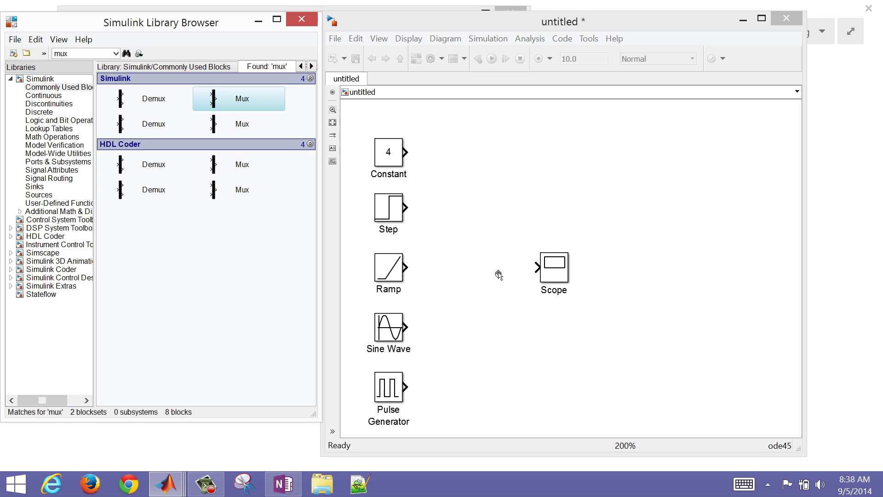
pyautogui.moveTo(504, 273); pyautogui.dragTo(503, 272)
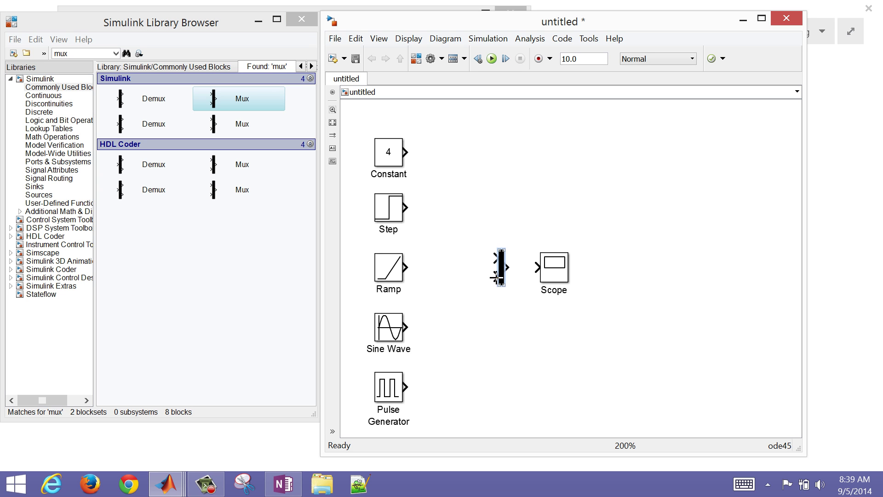
pyautogui.click(489, 308)
# Step: Set the Mux to 5 inputs and stretch it from the Constant down to the Pulse Generator
pyautogui.click(500, 278)
pyautogui.doubleClick(501, 280)
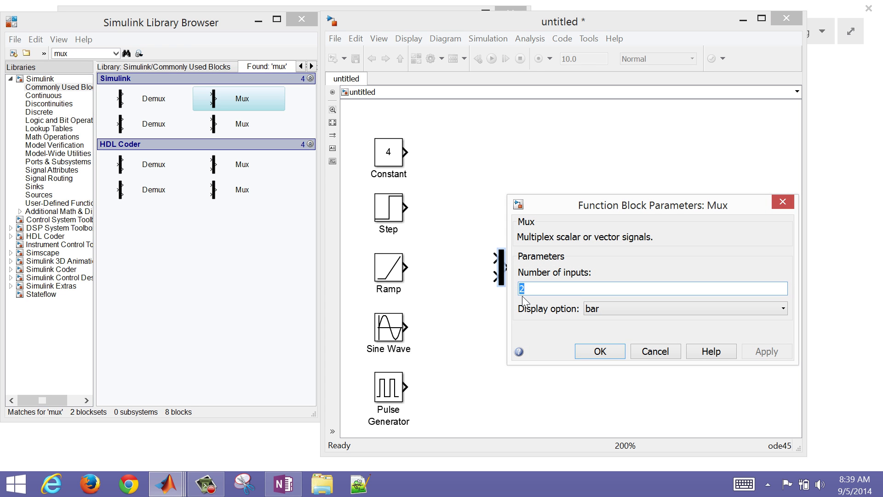
pyautogui.write('5')
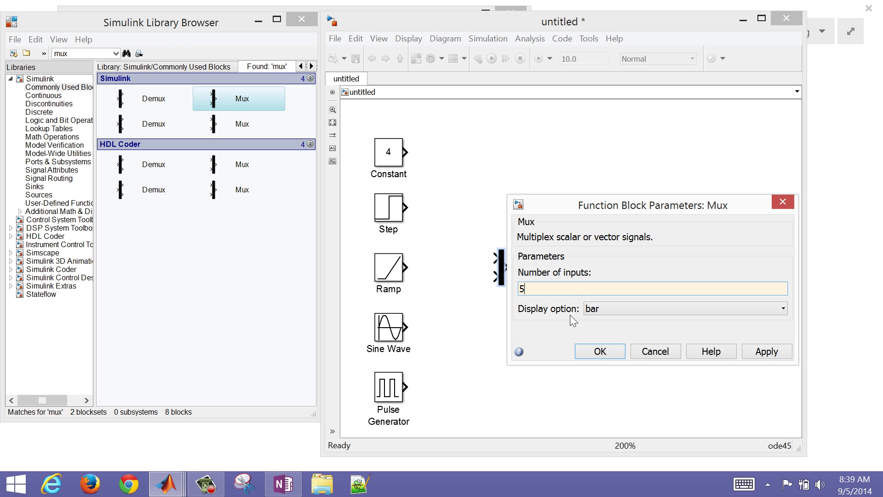
pyautogui.click(759, 351)
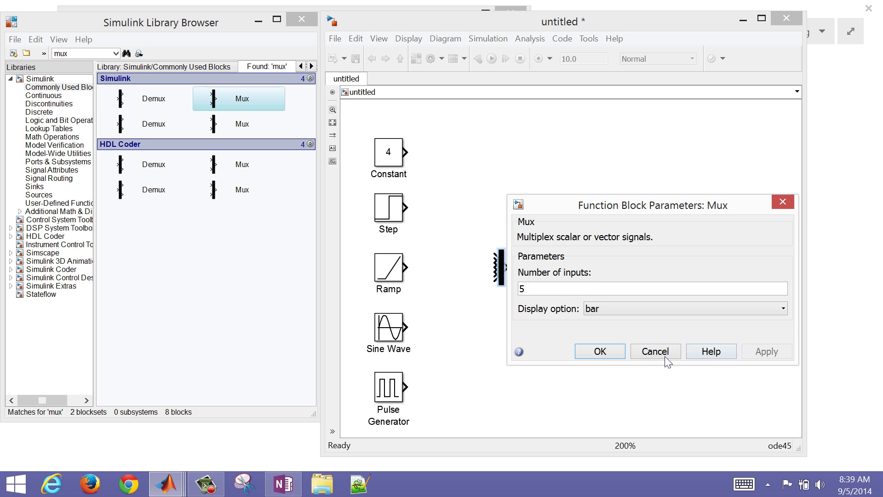
pyautogui.click(599, 351)
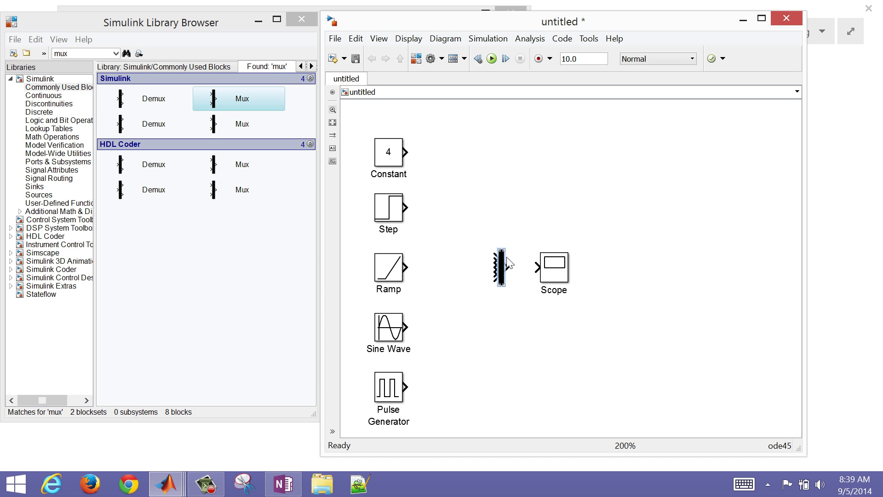
pyautogui.moveTo(502, 250); pyautogui.dragTo(499, 138)
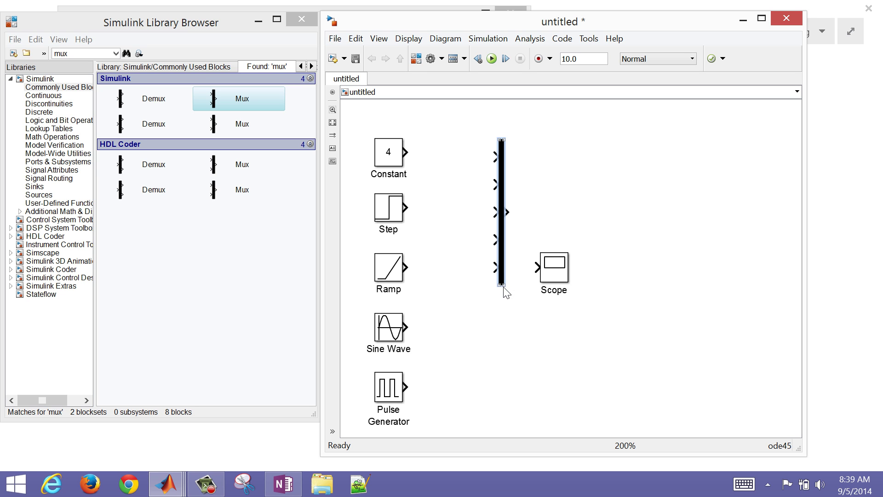
pyautogui.moveTo(504, 286); pyautogui.dragTo(497, 390)
# Step: Connect Constant, Step, Ramp, Sine Wave and Pulse Generator to Mux inputs 1–5, and the Mux output to the Scope
pyautogui.click(537, 387)
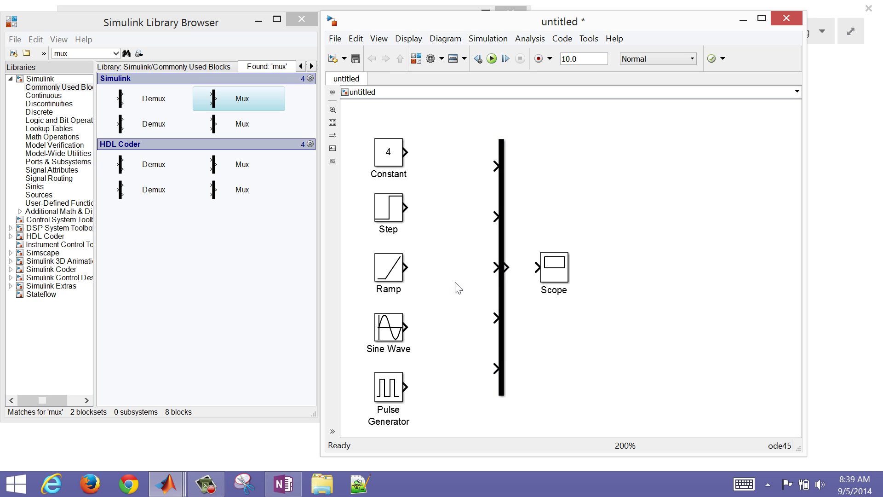
pyautogui.moveTo(405, 151); pyautogui.dragTo(494, 167)
pyautogui.moveTo(405, 207); pyautogui.dragTo(494, 216)
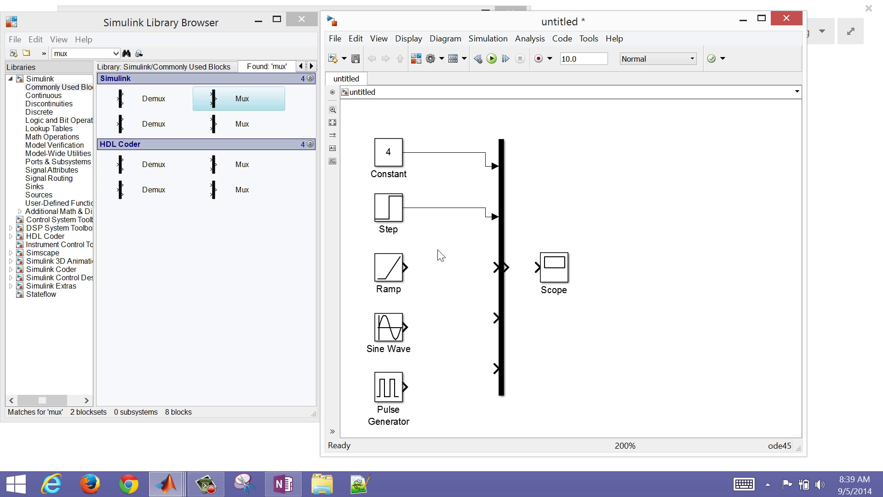
pyautogui.moveTo(406, 267); pyautogui.dragTo(496, 268)
pyautogui.moveTo(405, 327); pyautogui.dragTo(492, 315)
pyautogui.moveTo(405, 386); pyautogui.dragTo(493, 367)
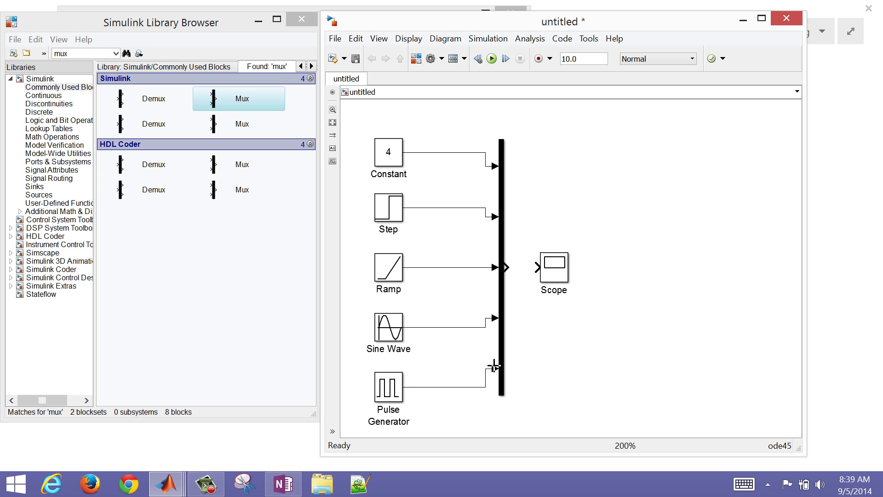
pyautogui.moveTo(506, 267); pyautogui.dragTo(540, 267)
pyautogui.doubleClick(568, 62)
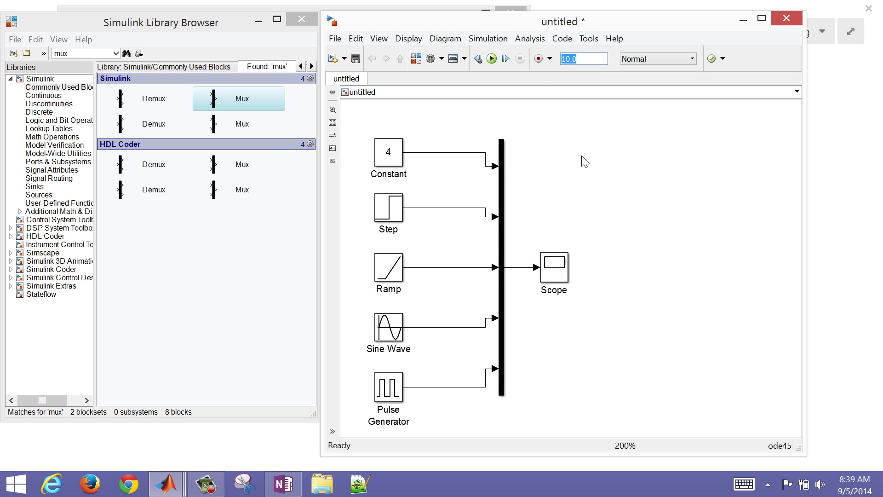
# Step: Run the model and open the autoscaled Scope plot of the five source signals
pyautogui.click(492, 59)
pyautogui.doubleClick(552, 268)
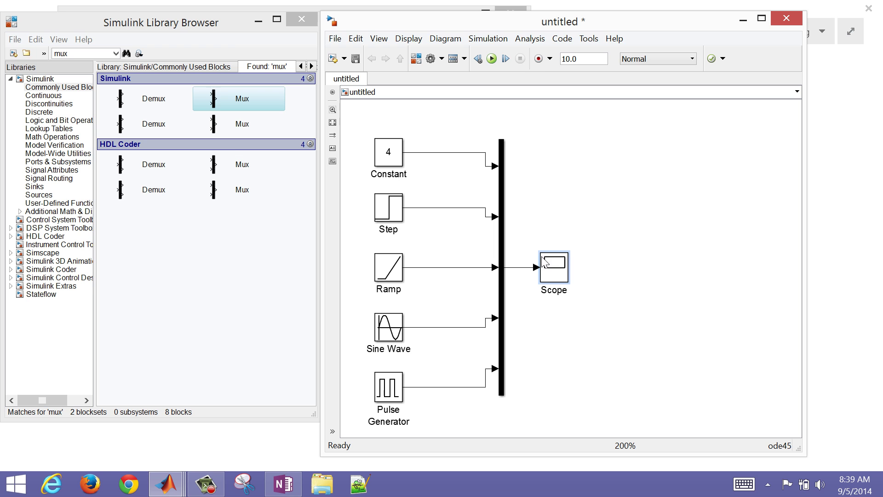
pyautogui.hotkey('ctrl', 't')
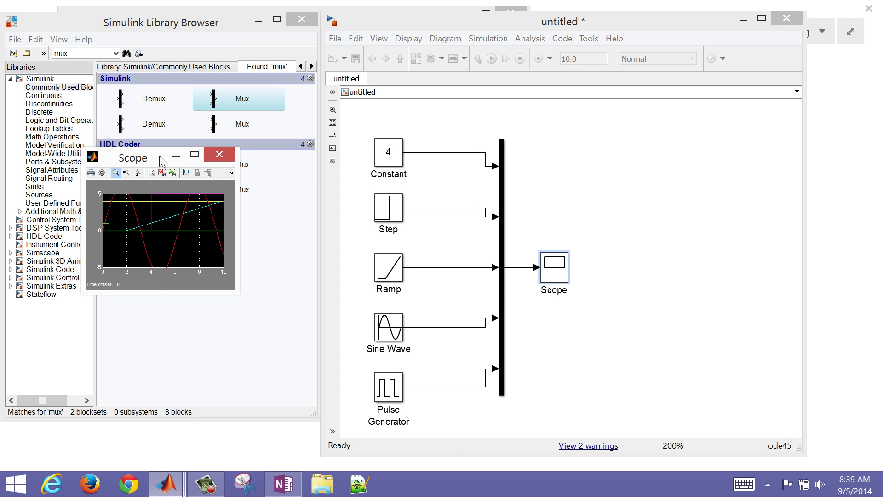
pyautogui.click(194, 155)
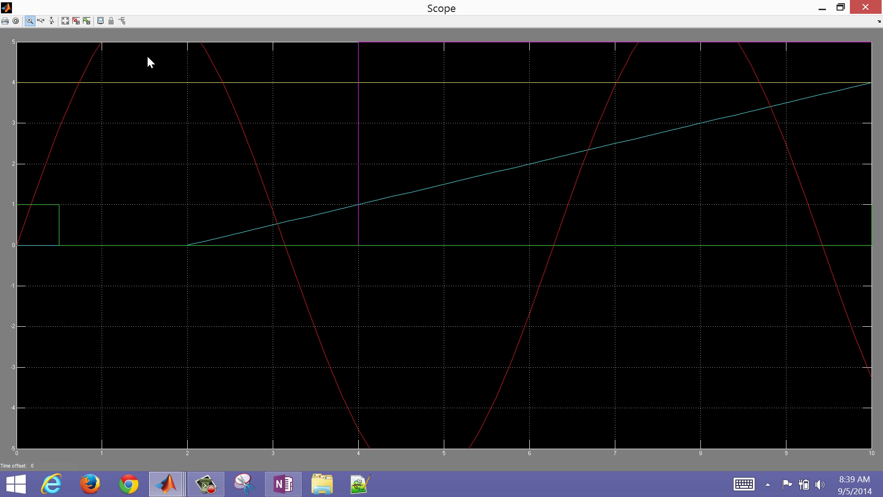
pyautogui.click(65, 21)
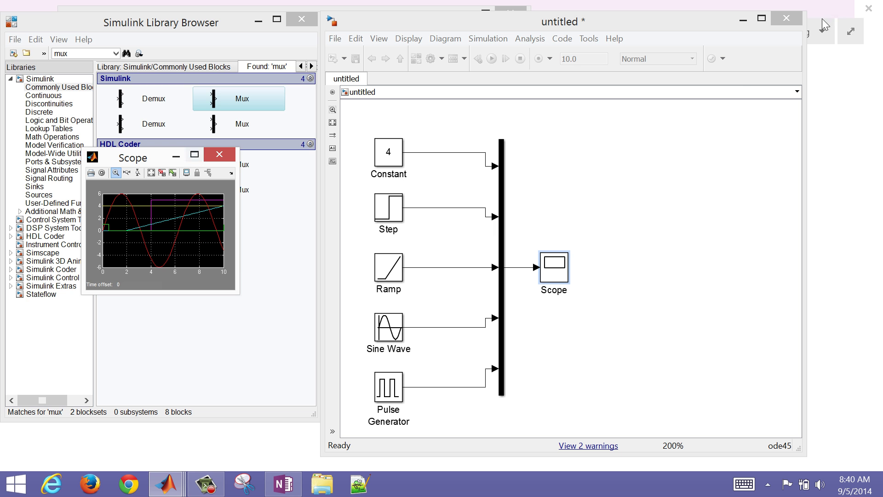
# Step: Restore and enlarge the Scope window, then move it up-left clear of the model blocks
pyautogui.click(840, 8)
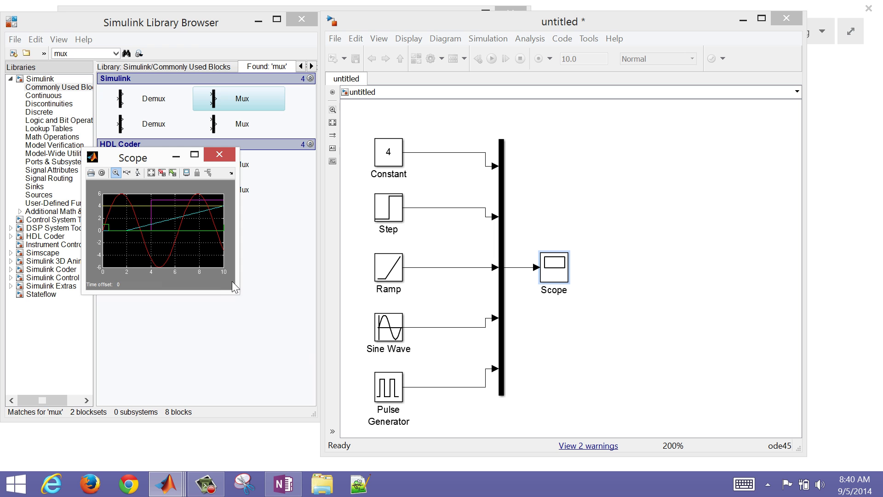
pyautogui.moveTo(238, 293); pyautogui.dragTo(428, 428)
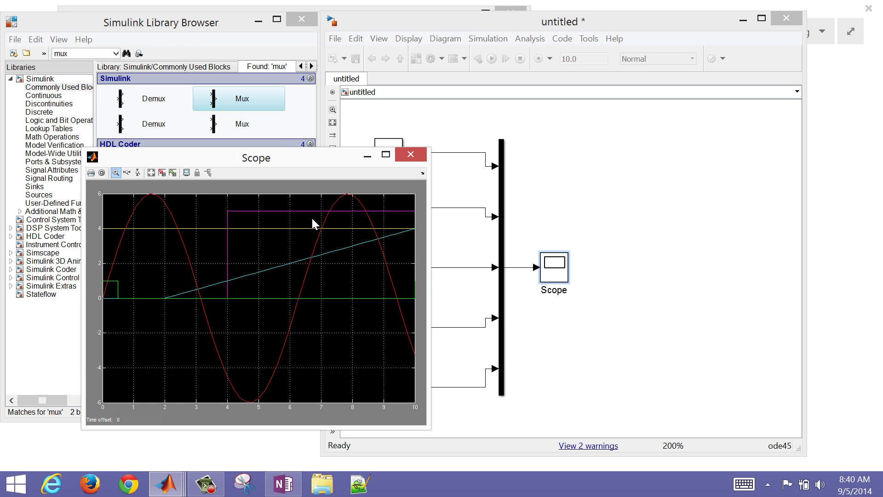
pyautogui.moveTo(281, 159); pyautogui.dragTo(212, 87)
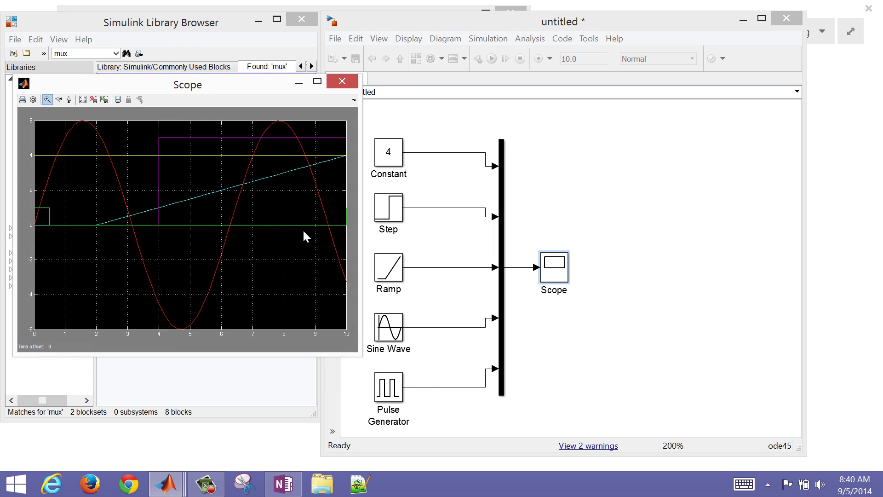
# Step: Give the Pulse Generator amplitude 2, period 4 and pulse width 3, then rerun the simulation
pyautogui.doubleClick(389, 387)
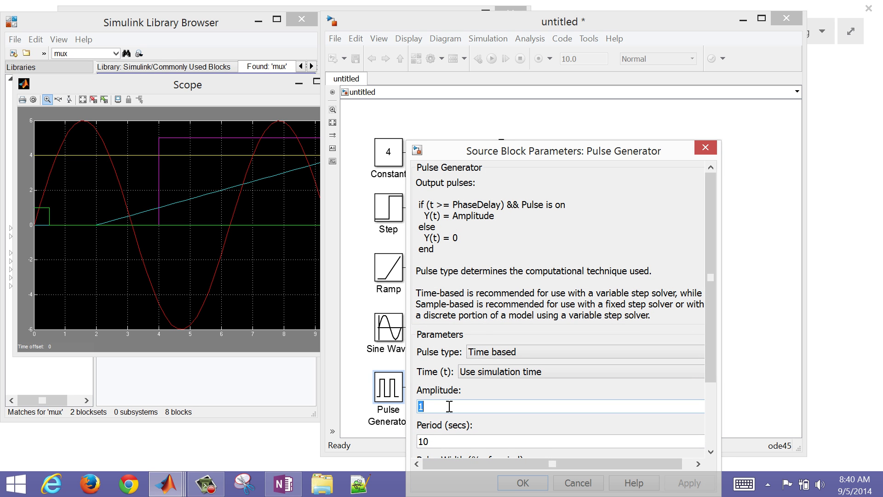
pyautogui.write('2')
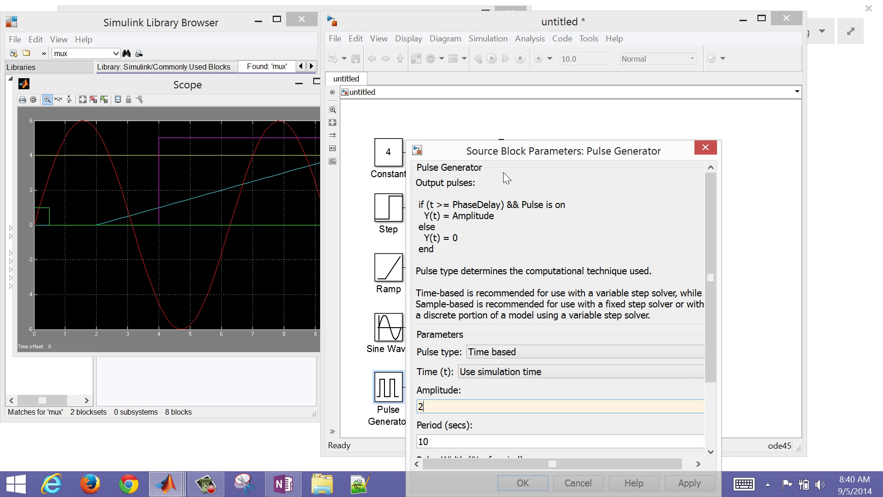
pyautogui.moveTo(507, 152); pyautogui.dragTo(524, 91)
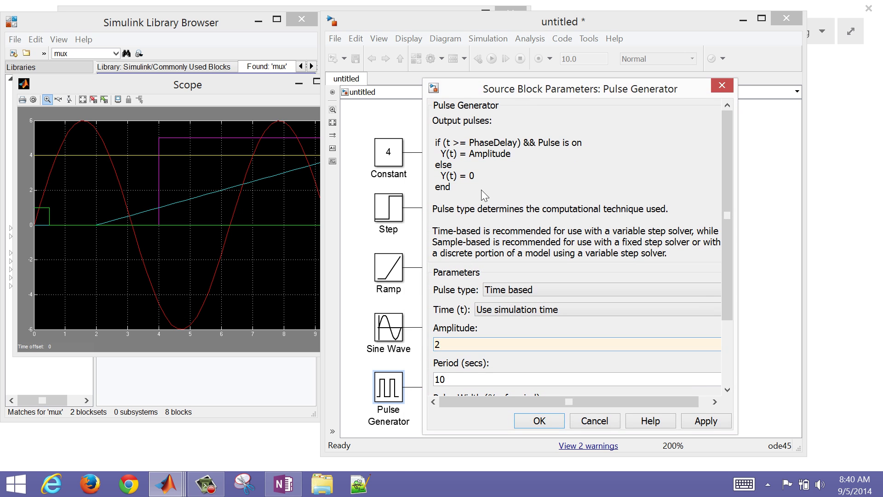
pyautogui.click(459, 383)
pyautogui.doubleClick(458, 384)
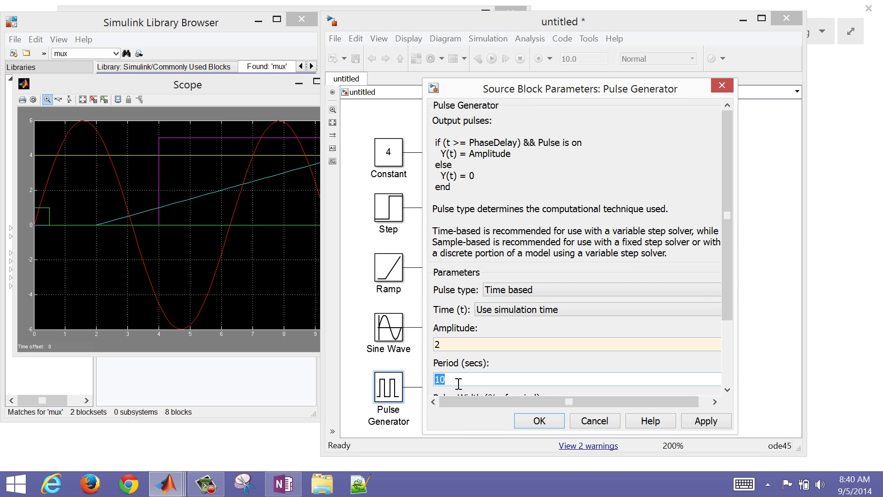
pyautogui.write('4')
pyautogui.moveTo(727, 278); pyautogui.dragTo(729, 346)
pyautogui.doubleClick(538, 330)
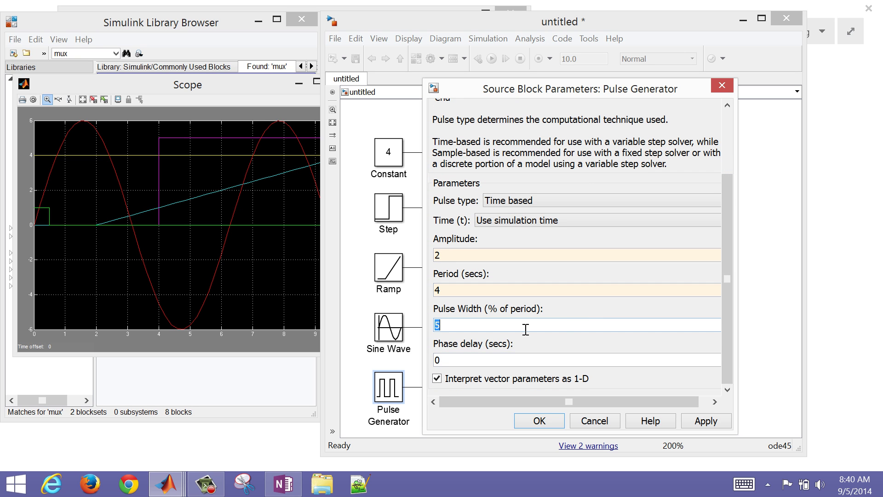
pyautogui.write('30')
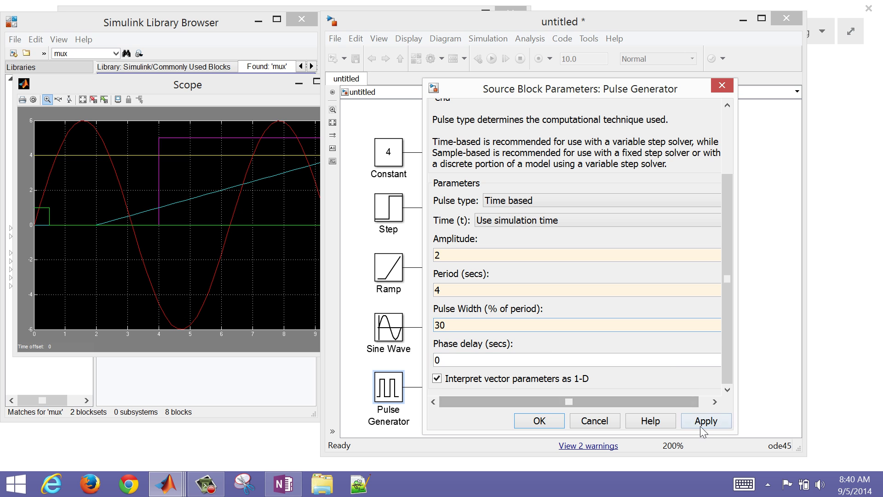
pyautogui.click(699, 424)
pyautogui.click(539, 421)
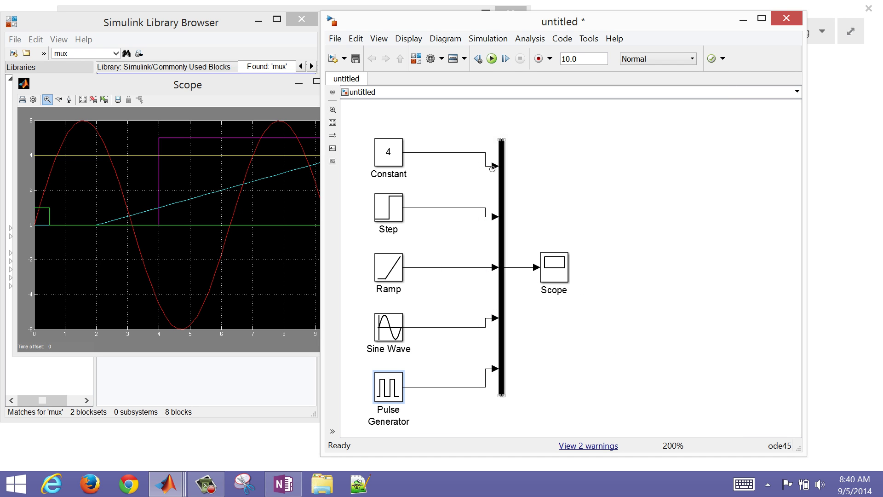
pyautogui.click(491, 58)
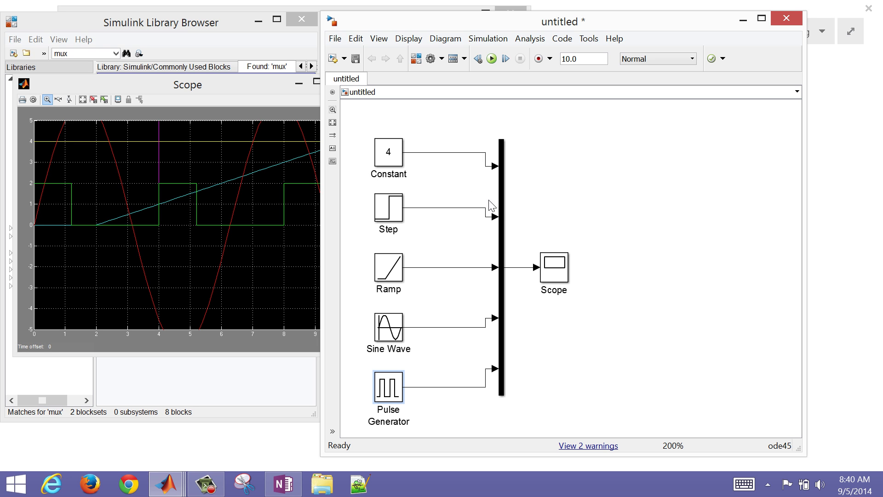
# Step: Shorten the Mux bar from its top end and move it lower in the diagram
pyautogui.click(501, 208)
pyautogui.moveTo(501, 208); pyautogui.dragTo(456, 294)
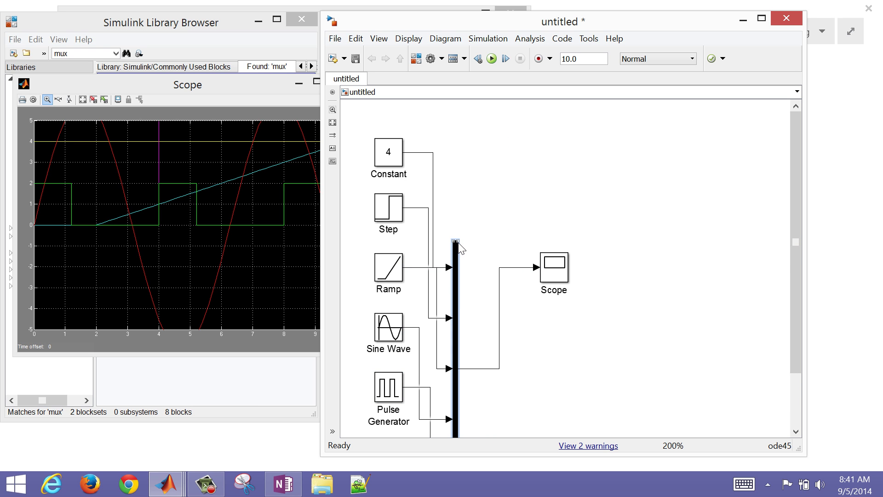
pyautogui.moveTo(456, 241); pyautogui.dragTo(453, 407)
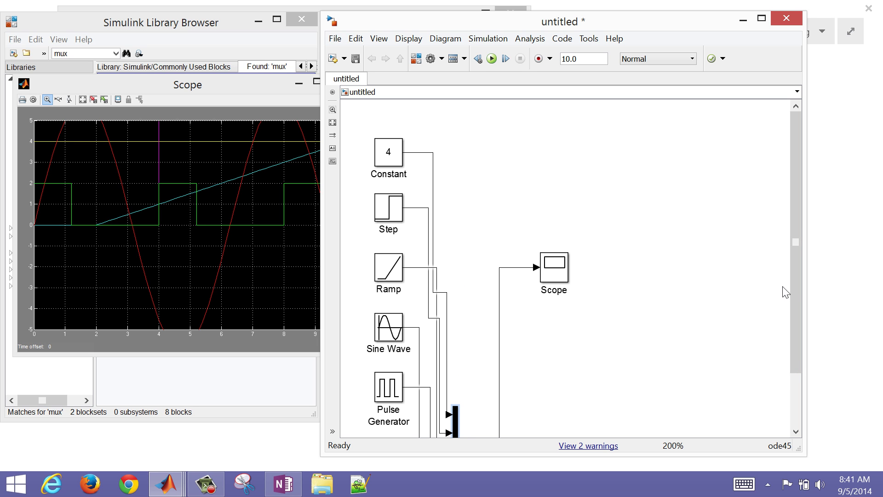
pyautogui.scroll(-3, 792, 285)
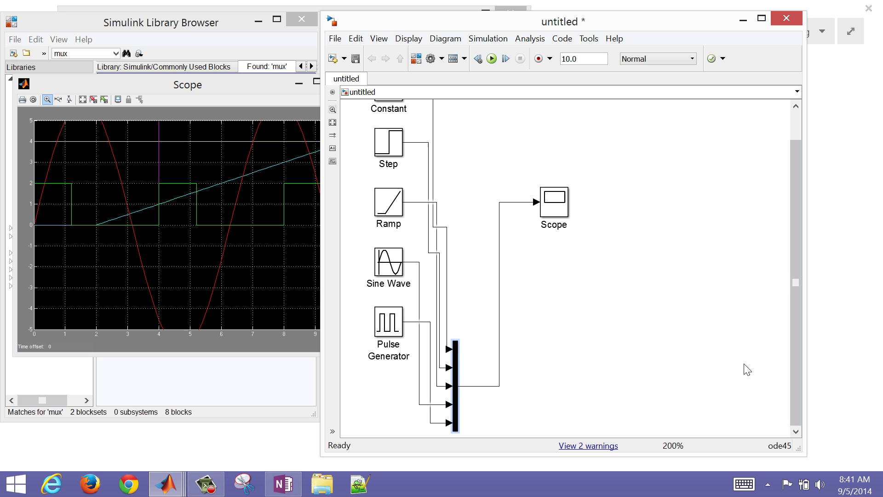
pyautogui.click(455, 364)
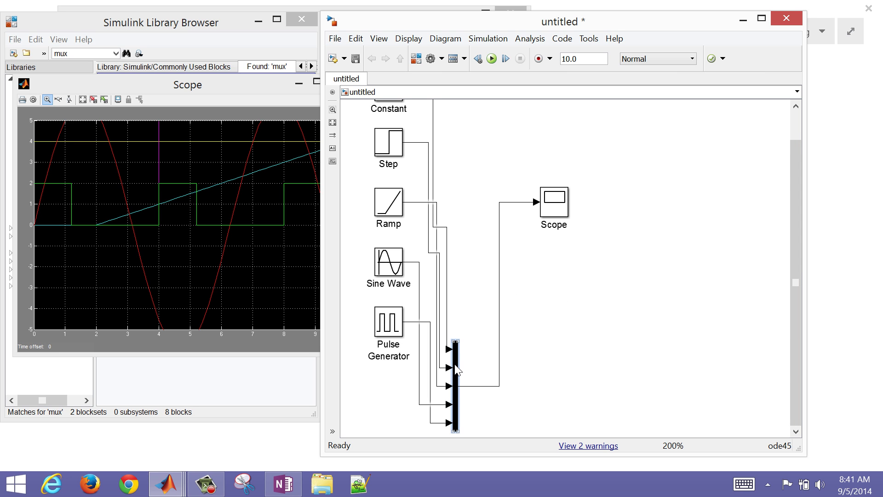
pyautogui.moveTo(455, 368); pyautogui.dragTo(460, 411)
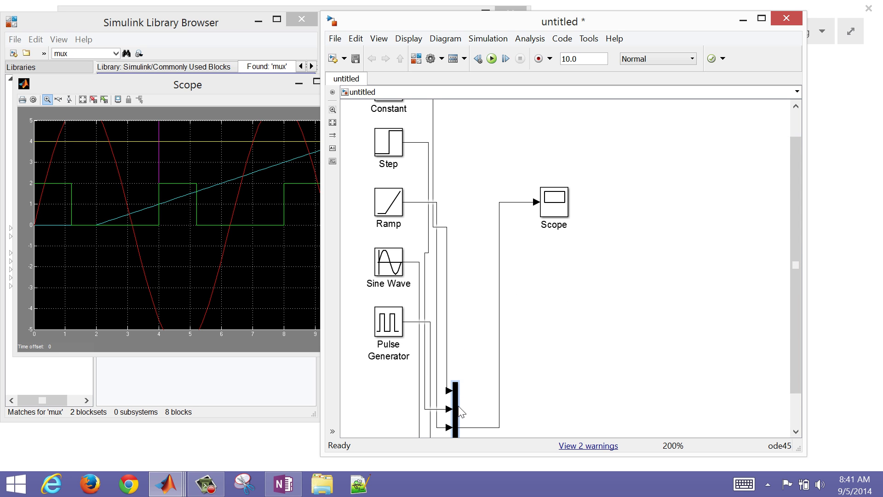
# Step: Delete the Mux-to-Scope line and the Constant, Step, Ramp and Sine Wave input wires
pyautogui.click(517, 202)
pyautogui.press('Delete')
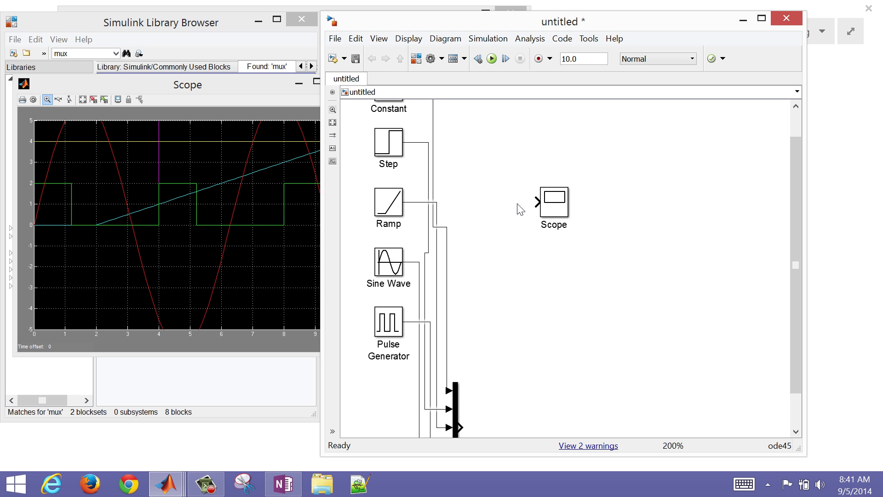
pyautogui.moveTo(471, 211); pyautogui.dragTo(416, 289)
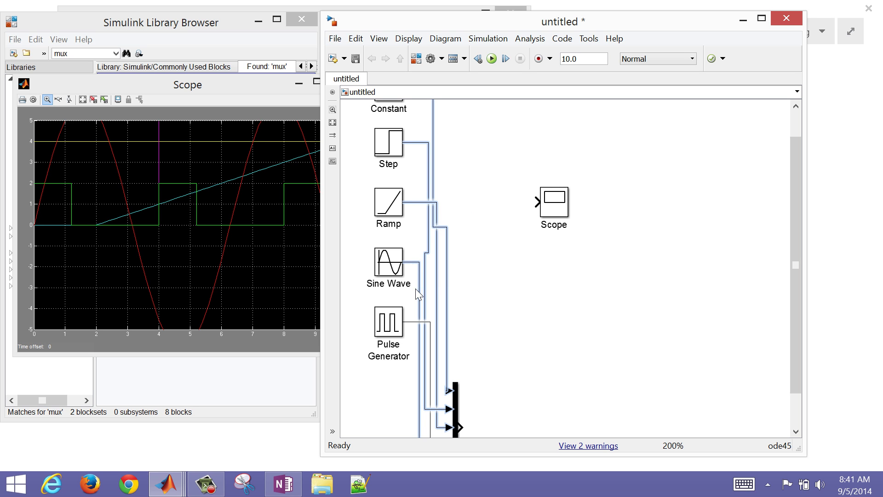
pyautogui.press('Delete')
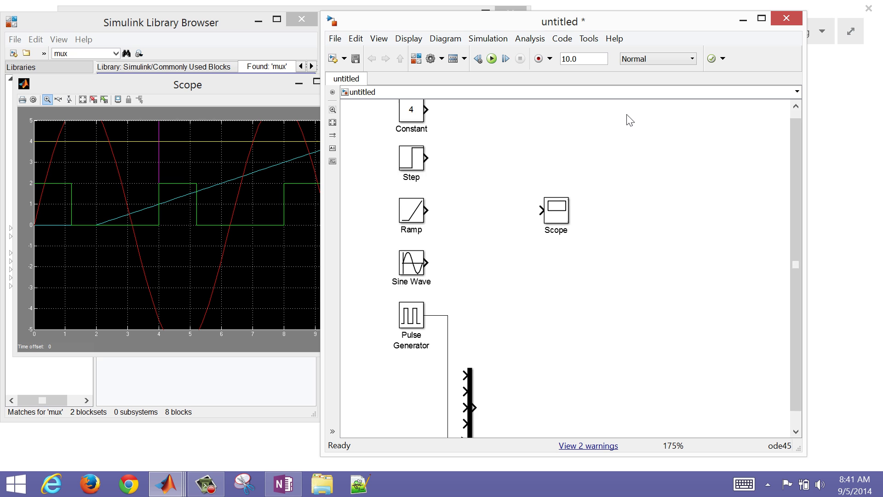
# Step: Zoom out and shift the whole diagram to the left
pyautogui.scroll(-1, 630, 120)
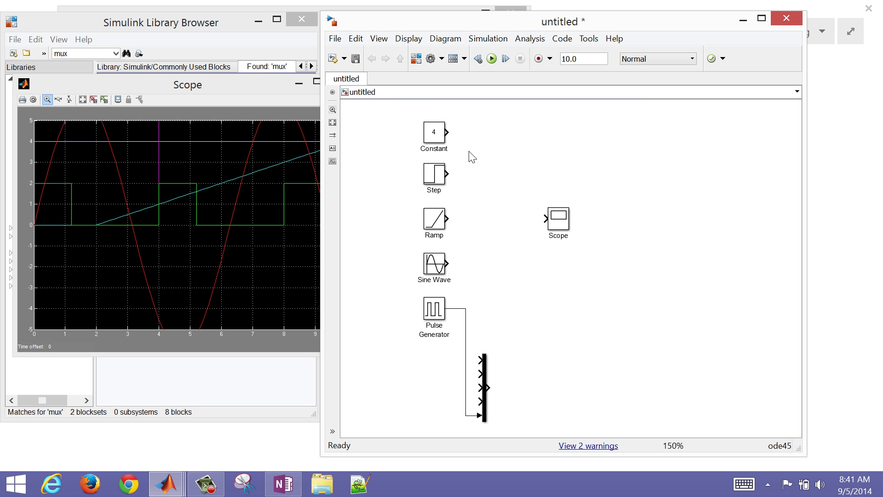
pyautogui.moveTo(400, 121); pyautogui.dragTo(579, 416)
pyautogui.moveTo(558, 220); pyautogui.dragTo(503, 216)
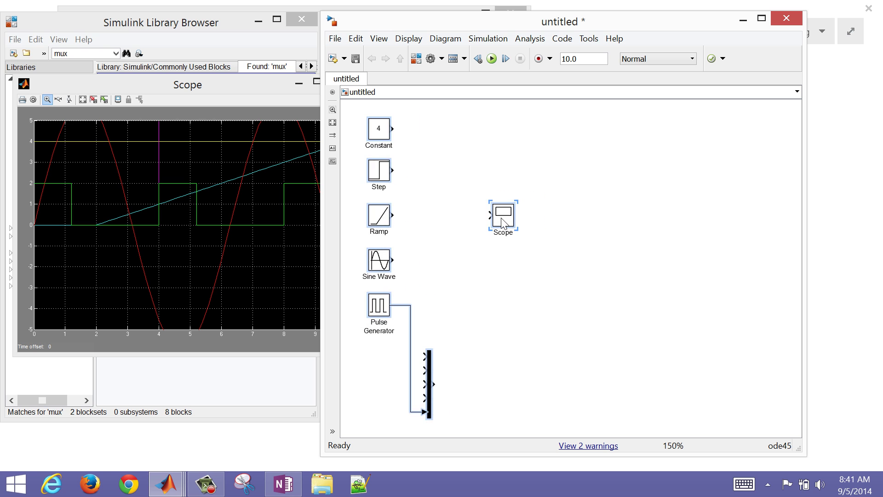
pyautogui.click(499, 250)
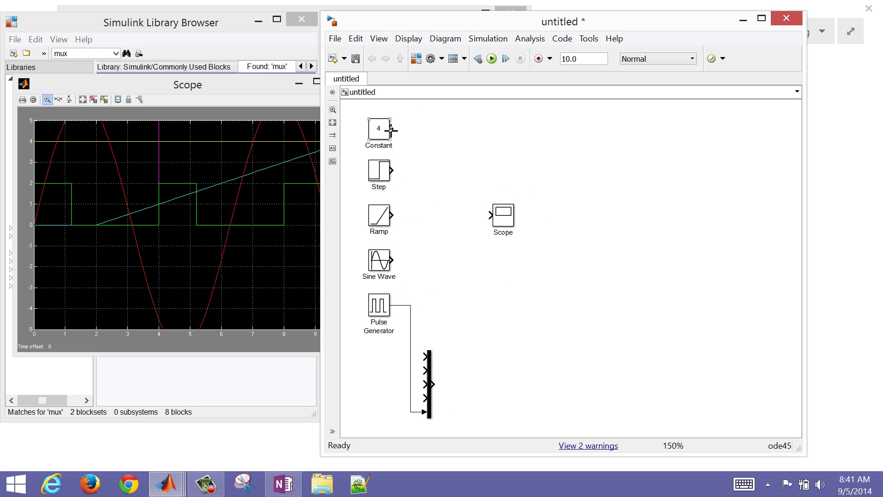
# Step: Wire Constant, Step, Ramp and Sine Wave into the Mux's first four inputs
pyautogui.moveTo(392, 129); pyautogui.dragTo(415, 334)
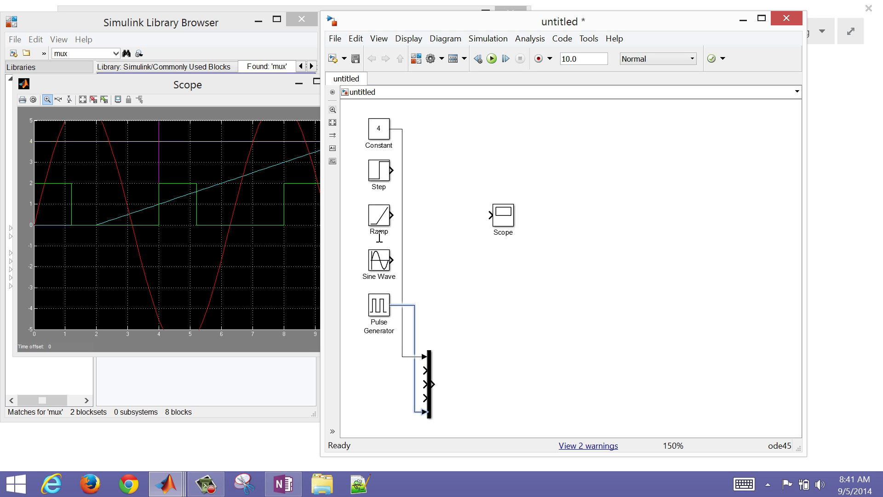
pyautogui.click(389, 174)
pyautogui.moveTo(391, 171); pyautogui.dragTo(424, 369)
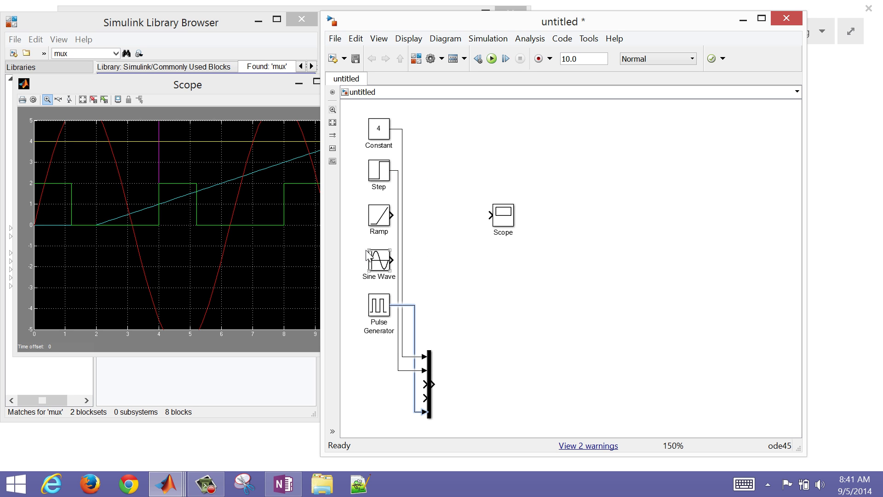
pyautogui.moveTo(391, 214); pyautogui.dragTo(423, 384)
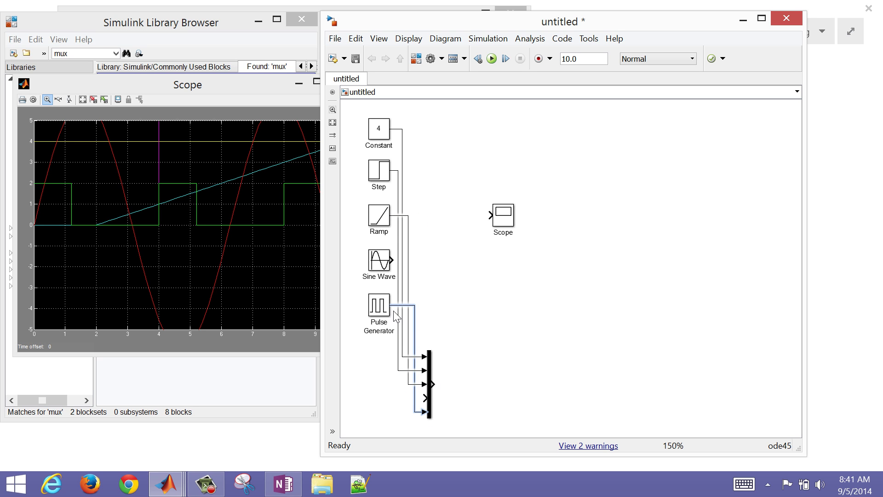
pyautogui.moveTo(392, 260); pyautogui.dragTo(422, 398)
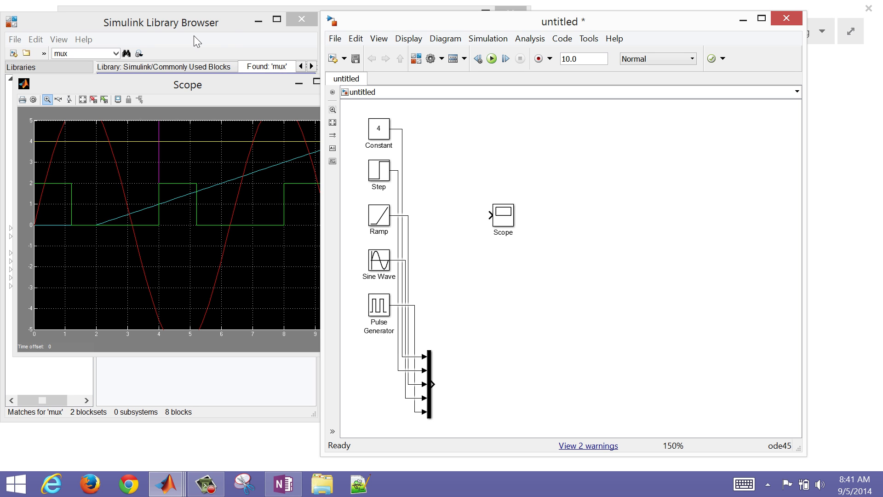
# Step: Search the library for 'transfer' and place a Transfer Fcn block beside Constant
pyautogui.click(150, 30)
pyautogui.doubleClick(92, 56)
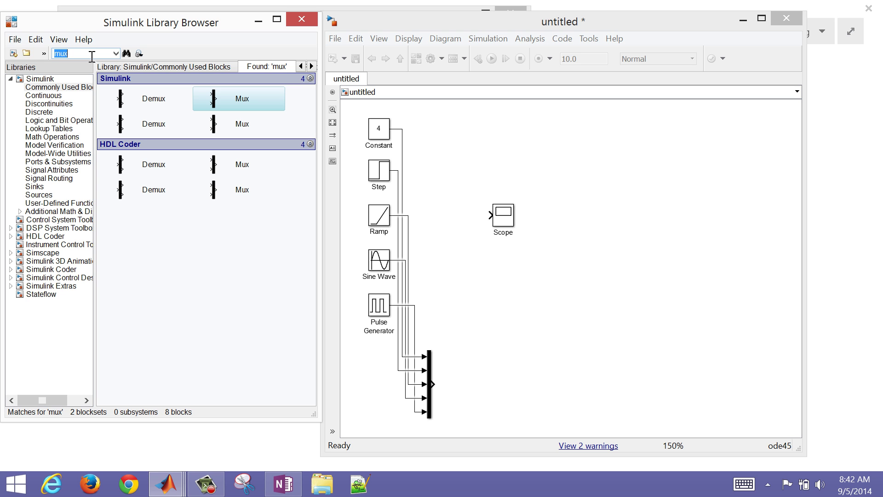
pyautogui.write('transfer')
pyautogui.press('Return')
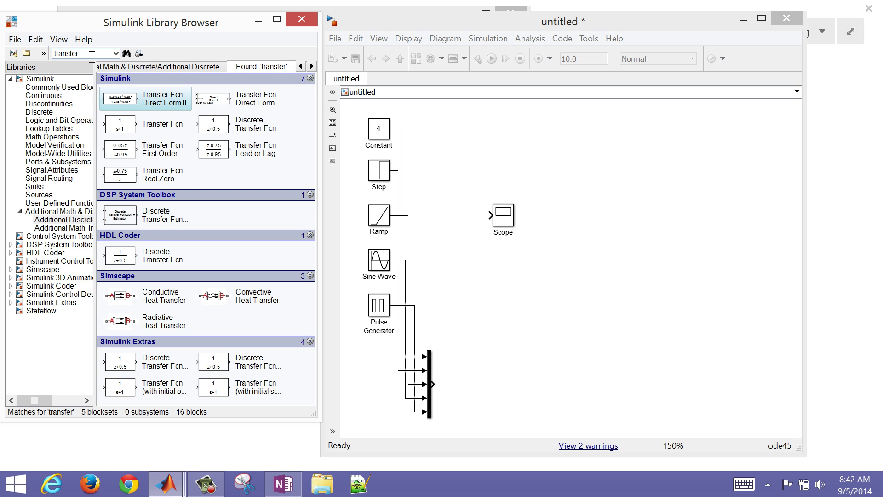
pyautogui.click(130, 130)
pyautogui.moveTo(150, 129); pyautogui.dragTo(435, 133)
# Step: Set the Transfer Fcn numerator to [2] and denominator to [5 1]
pyautogui.doubleClick(435, 134)
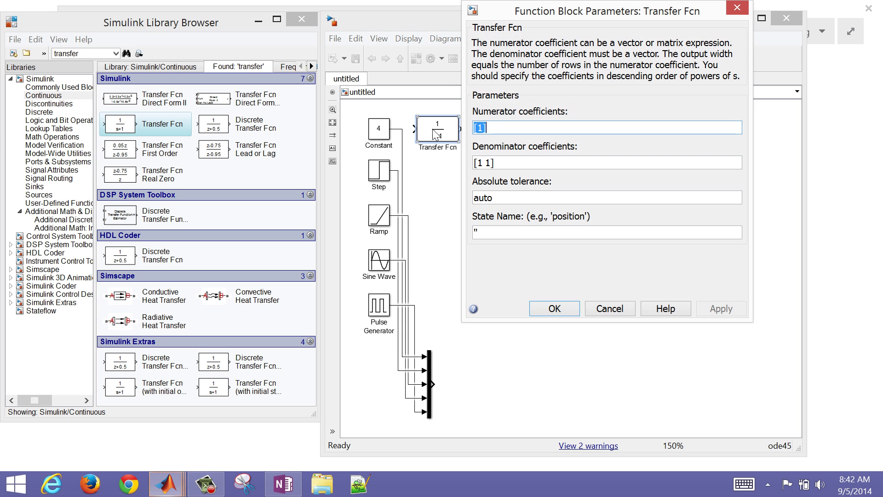
pyautogui.click(481, 128)
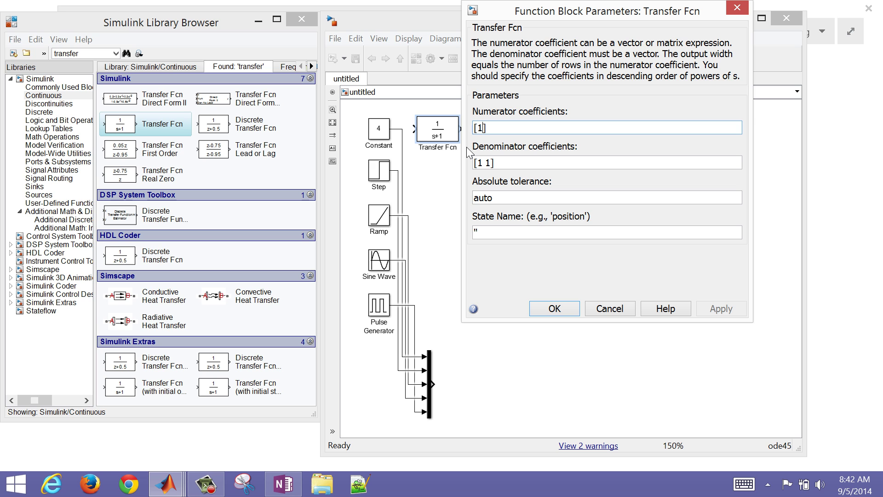
pyautogui.press('BackSpace')
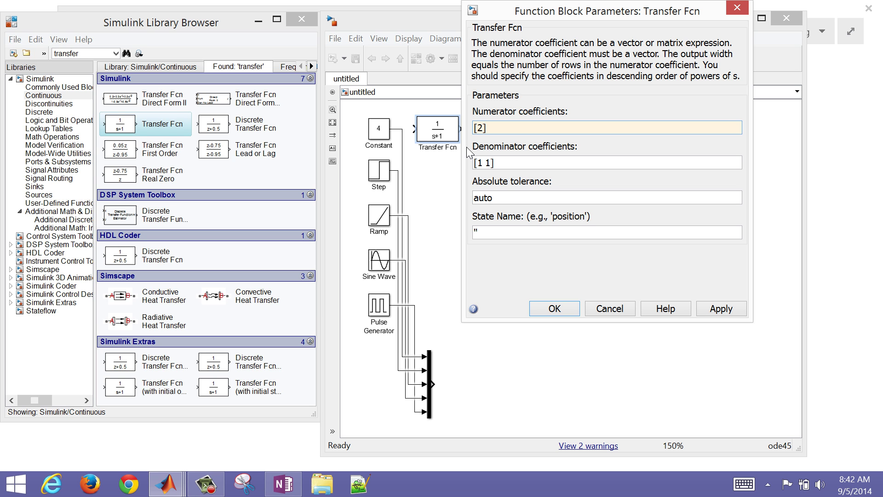
pyautogui.write('2')
pyautogui.click(484, 162)
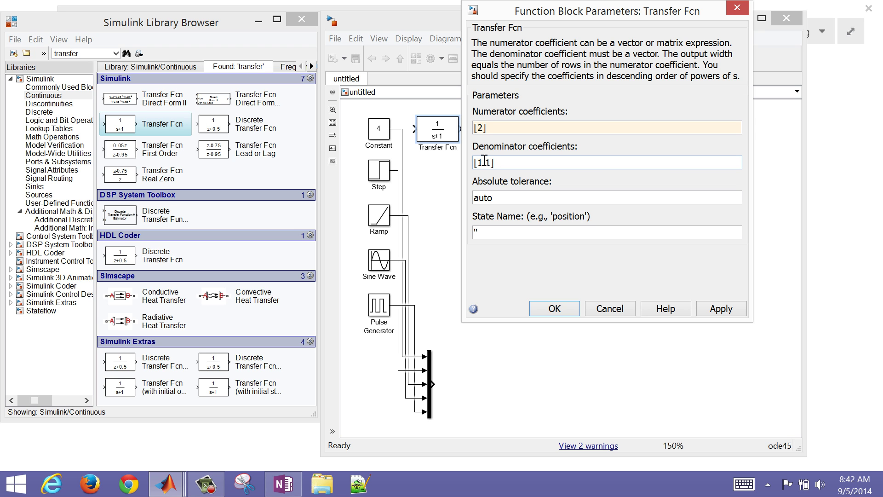
pyautogui.press('BackSpace')
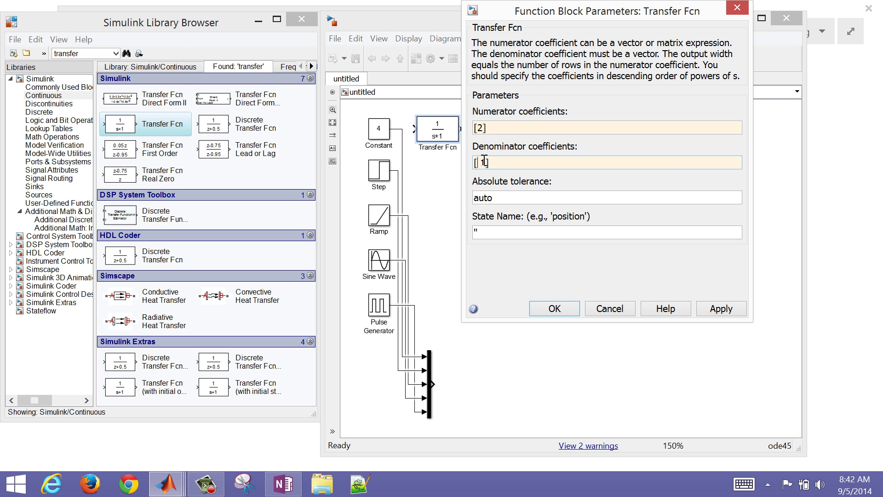
pyautogui.write('5')
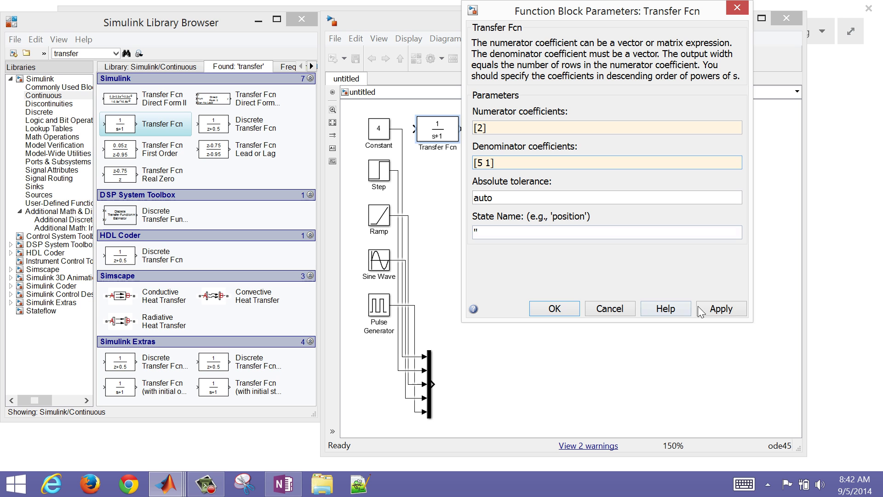
pyautogui.click(718, 308)
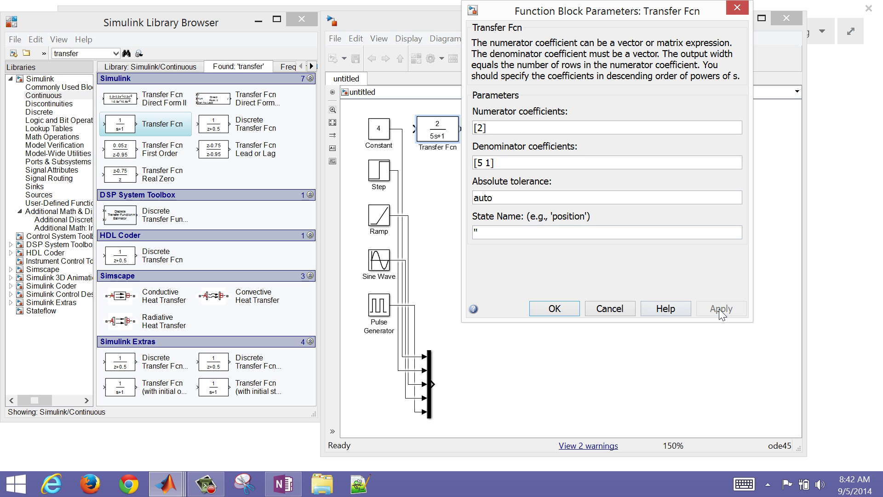
# Step: Close the Transfer Fcn settings, move Scope right, and place a Transport Delay after Transfer Fcn
pyautogui.click(554, 308)
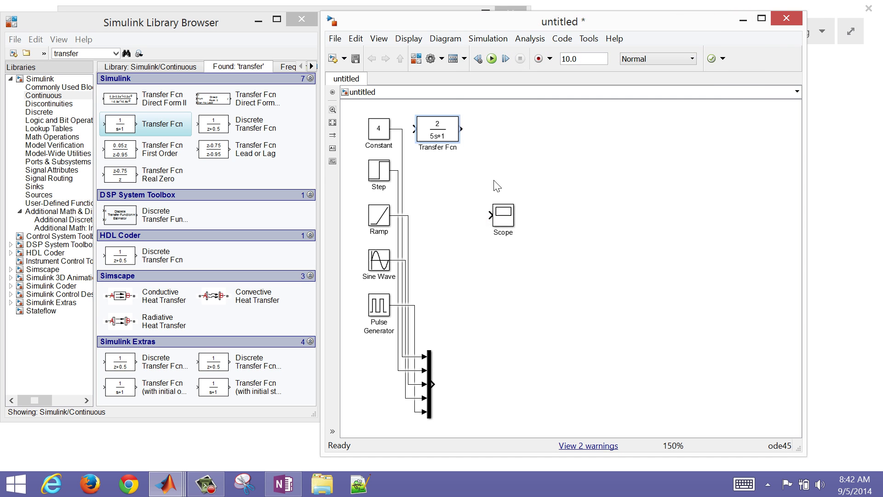
pyautogui.moveTo(509, 222); pyautogui.dragTo(553, 222)
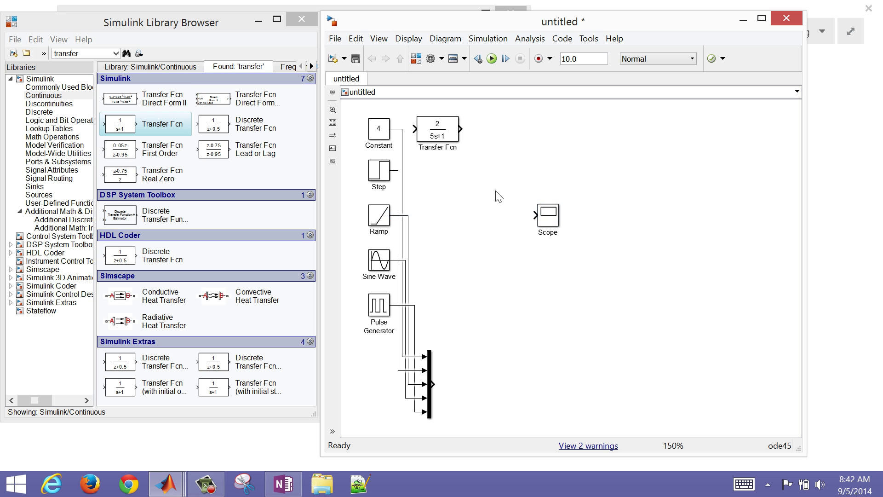
pyautogui.click(111, 53)
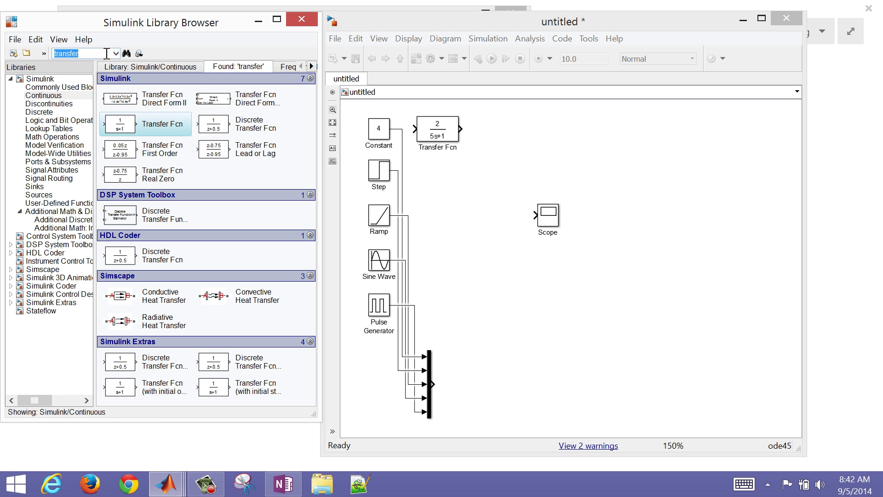
pyautogui.write('delay')
pyautogui.press('Return')
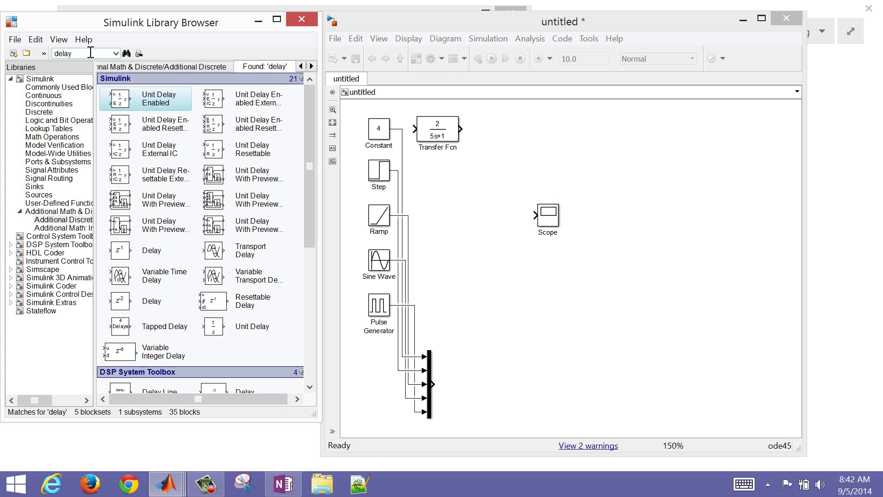
pyautogui.click(215, 252)
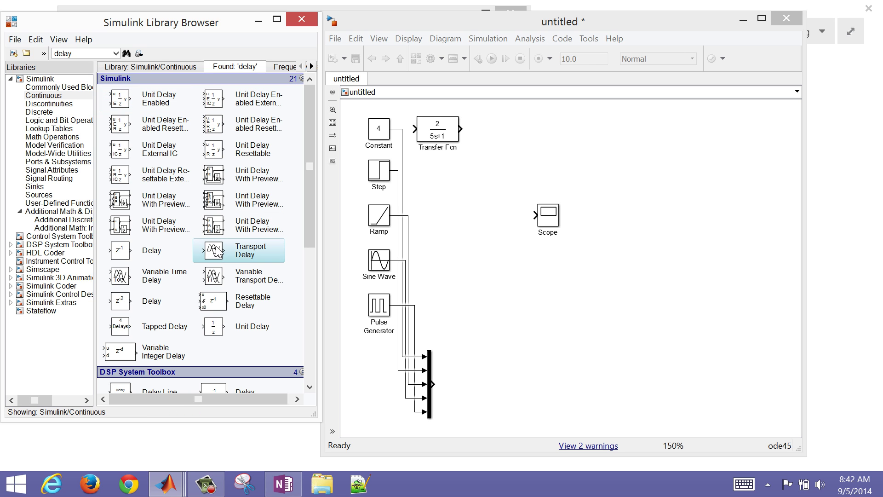
pyautogui.moveTo(215, 251); pyautogui.dragTo(469, 129)
# Step: Set the Transport Delay's time delay to 3
pyautogui.click(457, 132)
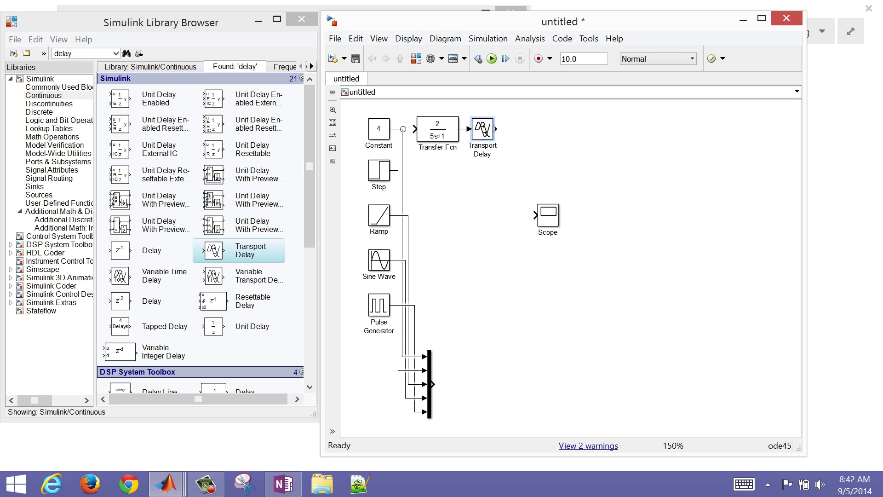
pyautogui.click(403, 129)
pyautogui.rightClick(403, 129)
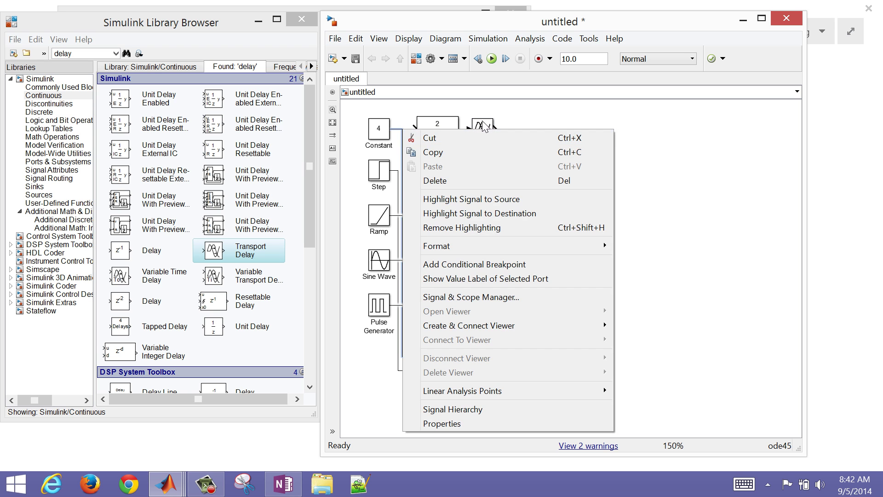
pyautogui.click(482, 131)
pyautogui.doubleClick(481, 131)
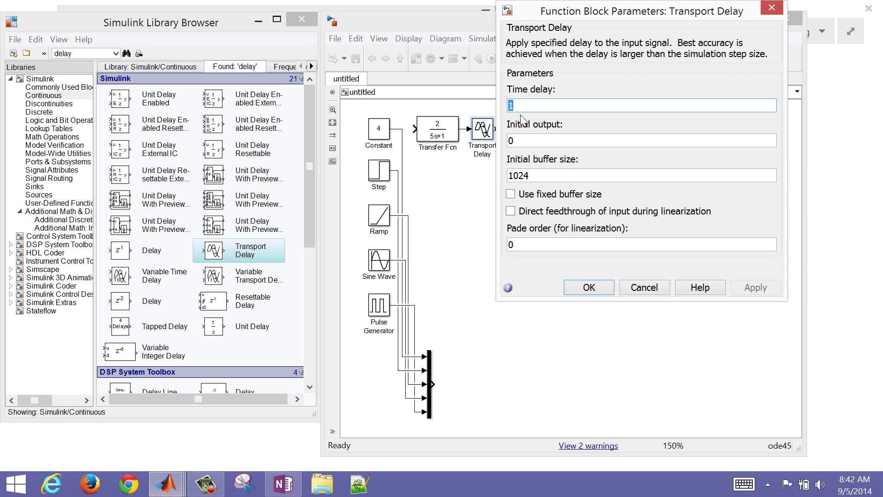
pyautogui.write('3')
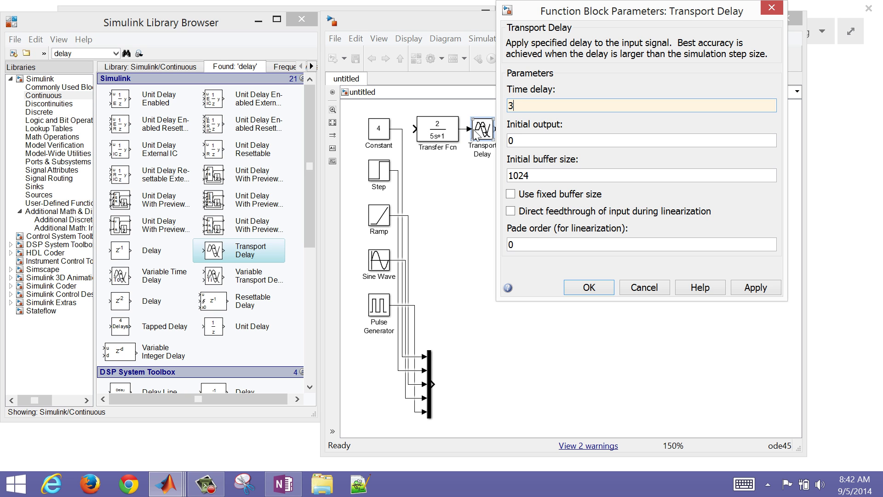
pyautogui.click(747, 287)
pyautogui.click(612, 287)
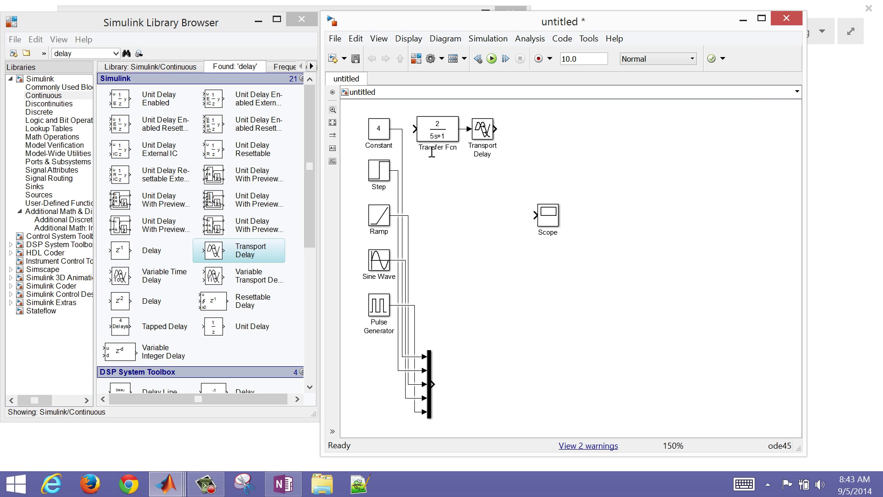
# Step: Rename the Transfer Fcn block to System and the Transport Delay to Delay
pyautogui.moveTo(420, 148); pyautogui.dragTo(460, 150)
pyautogui.write('System')
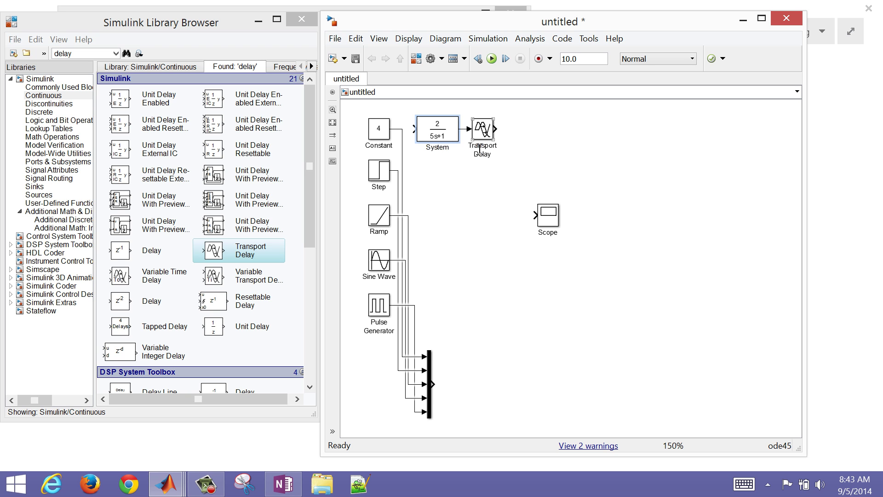
pyautogui.click(473, 146)
pyautogui.moveTo(468, 146); pyautogui.dragTo(506, 146)
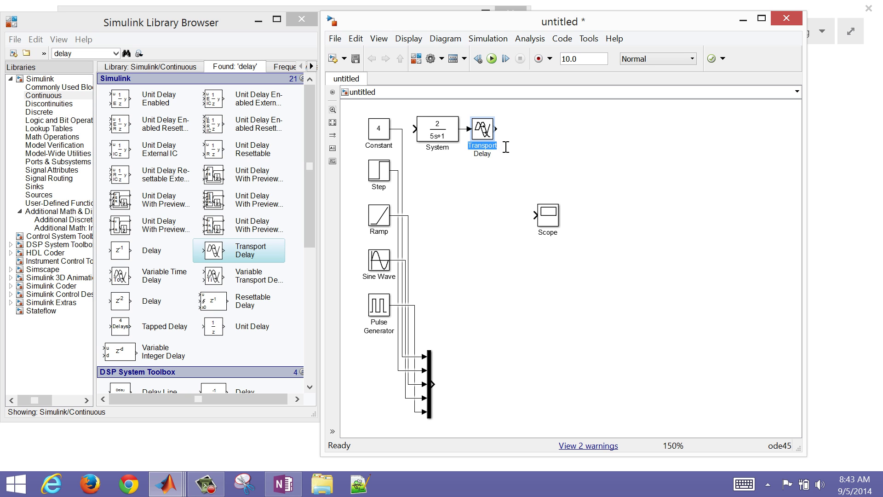
pyautogui.press('BackSpace')
pyautogui.click(518, 184)
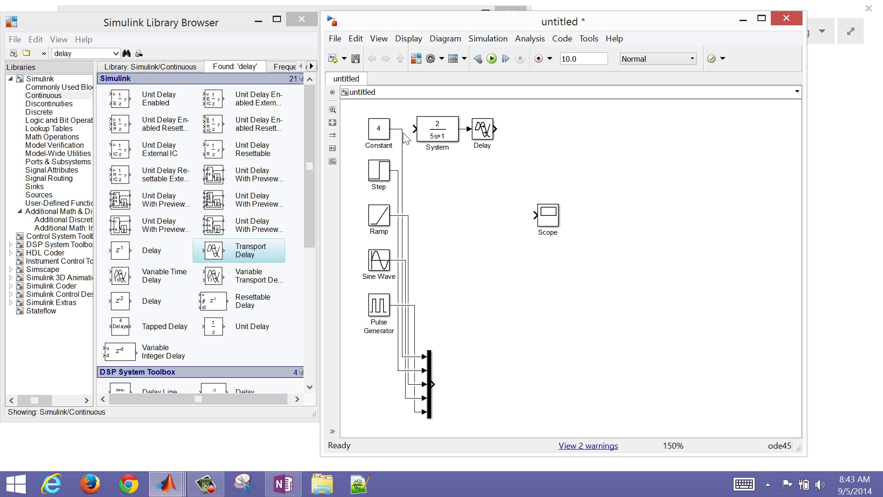
# Step: Branch the Constant signal line into System's input
pyautogui.click(433, 136)
pyautogui.click(411, 139)
pyautogui.click(402, 184)
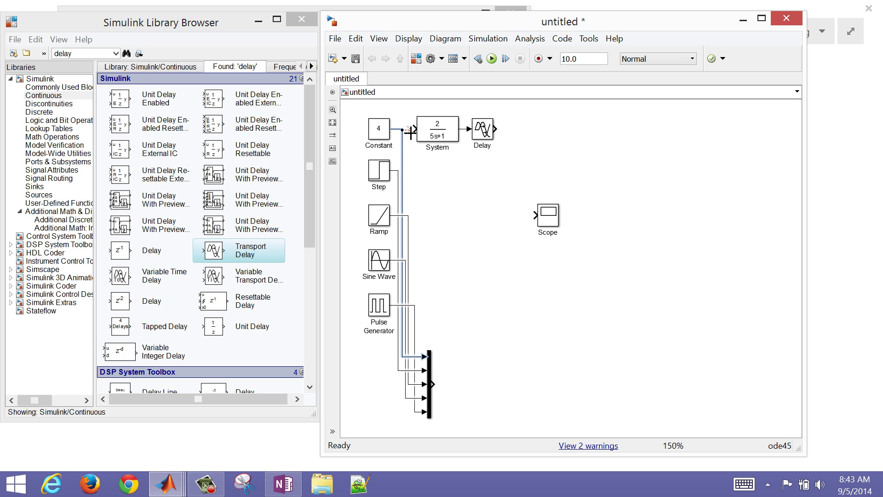
pyautogui.moveTo(411, 133); pyautogui.dragTo(414, 135)
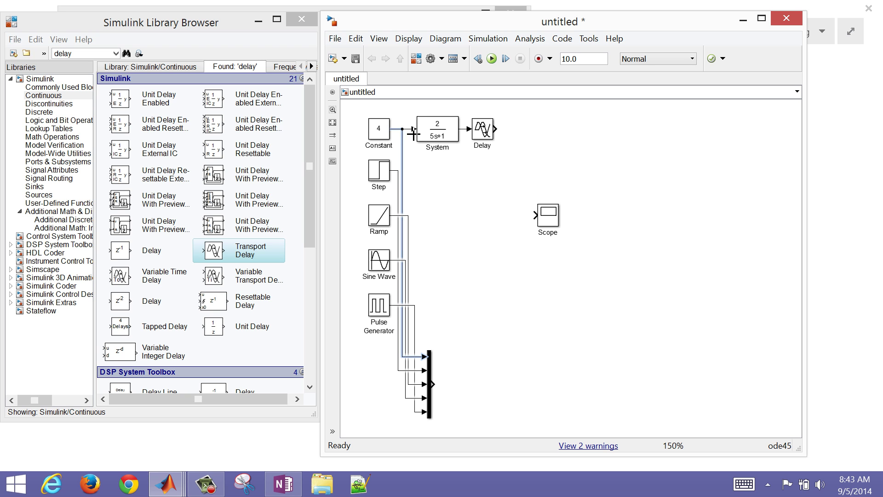
pyautogui.click(415, 162)
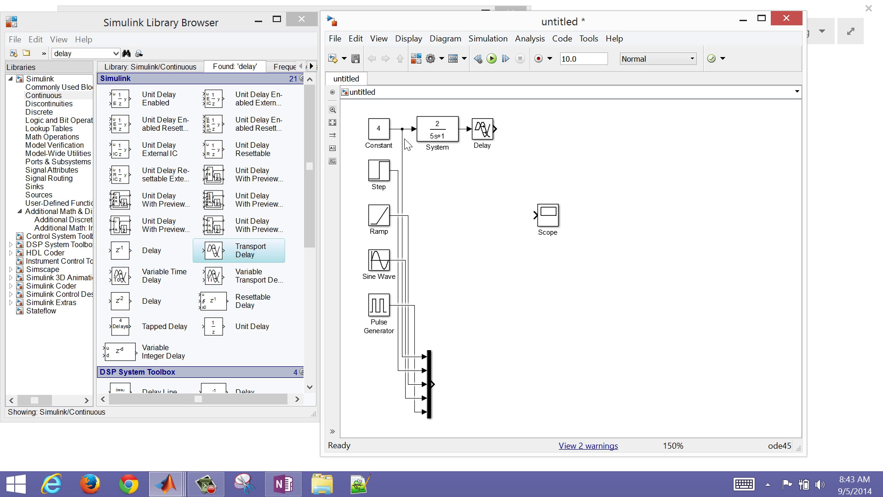
# Step: Copy the Scope onto the Mux output as Scope1
pyautogui.click(429, 385)
pyautogui.click(545, 223)
pyautogui.moveTo(545, 223); pyautogui.dragTo(460, 384)
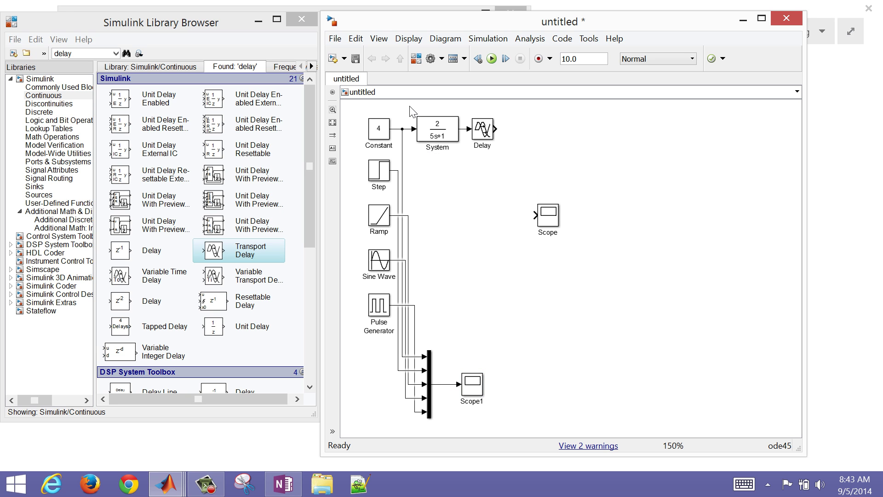
# Step: Move Scope right, copy System and Delay below as System1/Delay1, and feed Step into System1
pyautogui.moveTo(409, 105); pyautogui.dragTo(500, 137)
pyautogui.click(547, 220)
pyautogui.moveTo(547, 219); pyautogui.dragTo(593, 220)
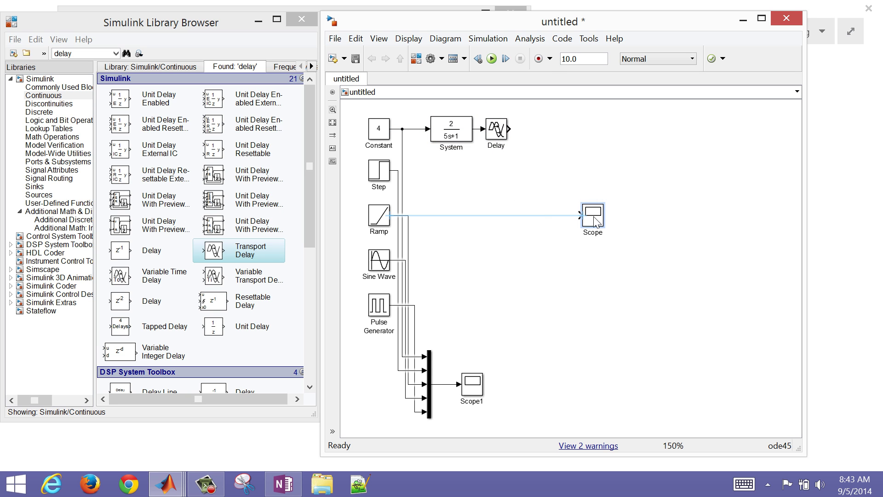
pyautogui.click(549, 252)
pyautogui.moveTo(423, 112); pyautogui.dragTo(533, 165)
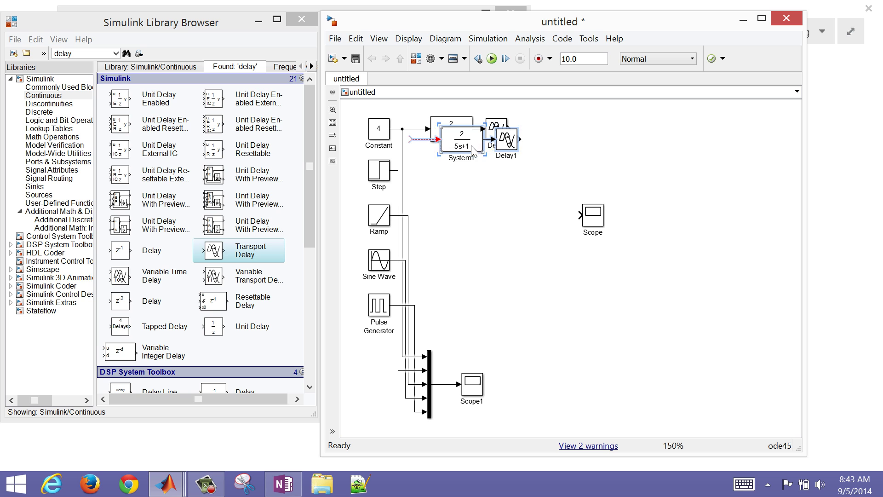
pyautogui.moveTo(458, 128); pyautogui.dragTo(454, 172)
pyautogui.click(463, 212)
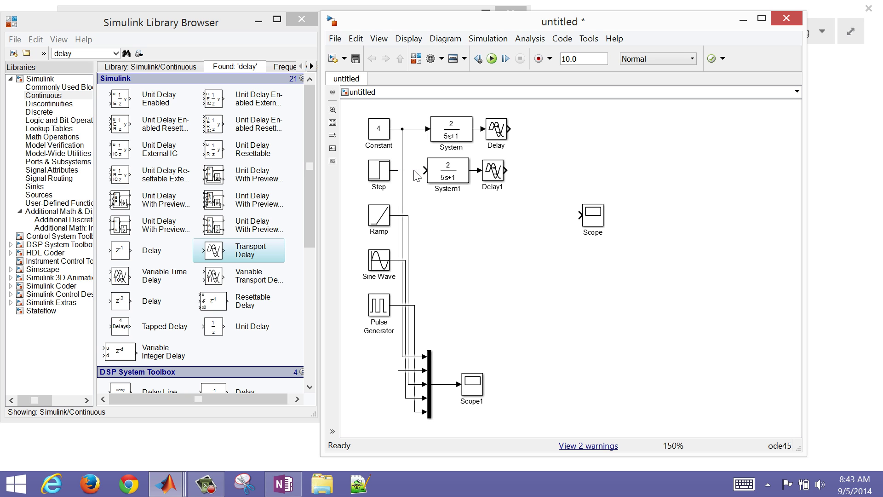
pyautogui.moveTo(398, 171); pyautogui.dragTo(424, 171)
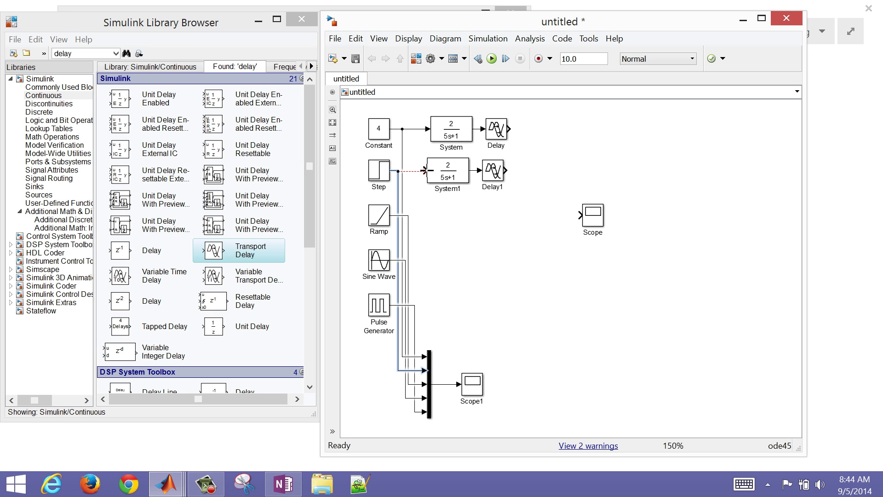
# Step: Add three more System–Delay copies below as System2–System4 with Delay2–Delay4
pyautogui.moveTo(517, 208); pyautogui.dragTo(451, 223)
pyautogui.click(455, 257)
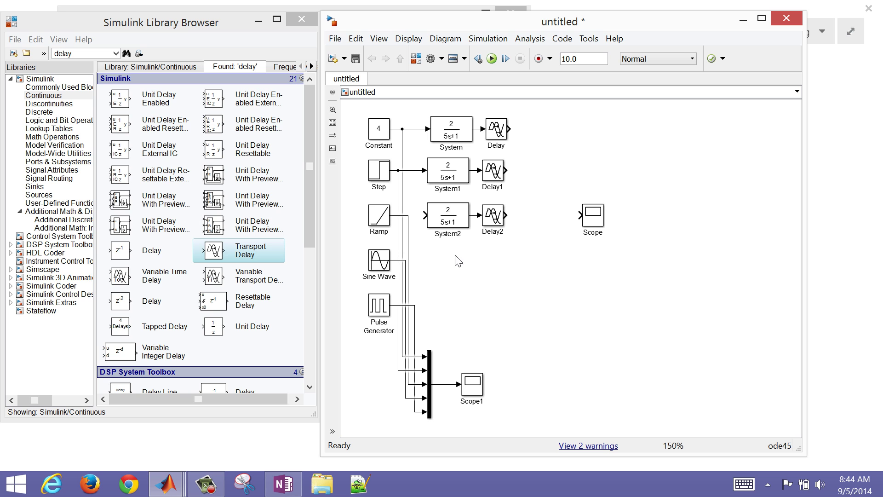
pyautogui.hotkey('ctrl', 'v')
pyautogui.moveTo(459, 260); pyautogui.dragTo(441, 257)
pyautogui.click(462, 295)
pyautogui.hotkey('ctrl', 'v')
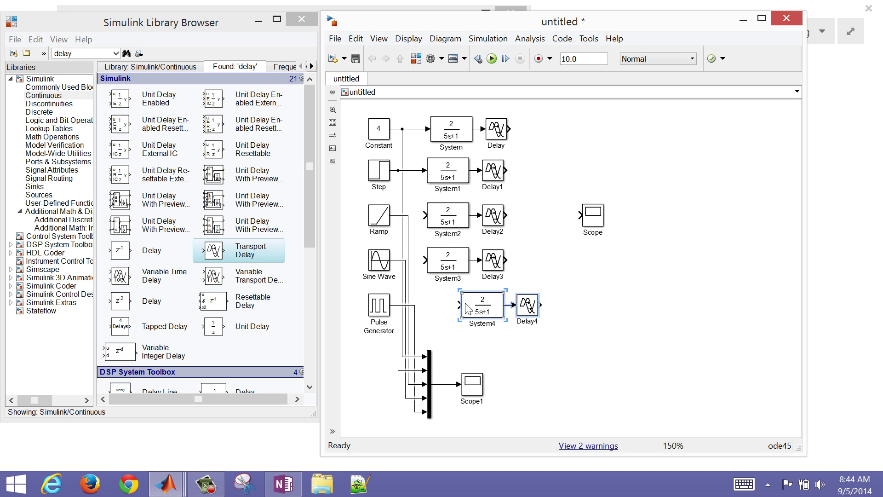
pyautogui.moveTo(466, 303); pyautogui.dragTo(437, 307)
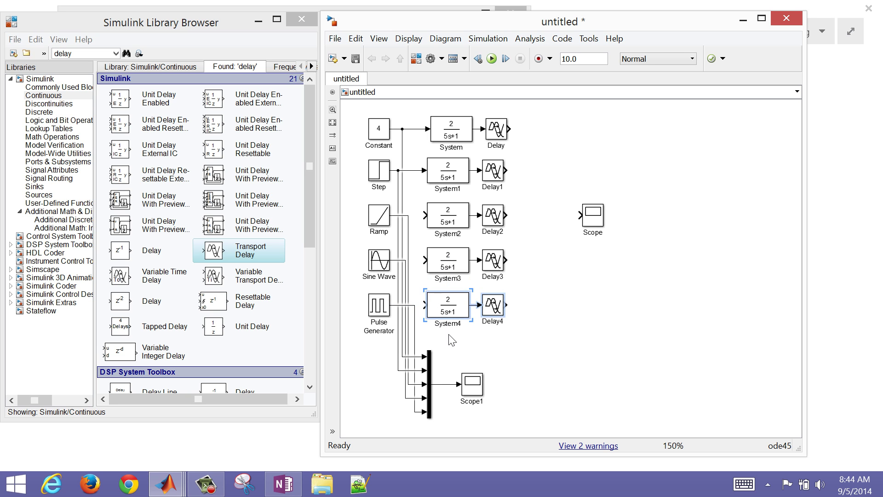
pyautogui.click(453, 340)
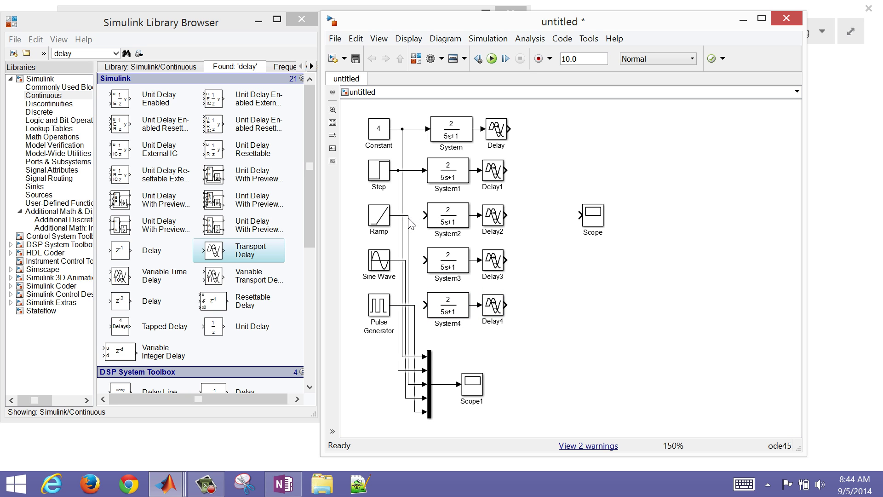
# Step: Branch the Ramp, Sine Wave and Pulse Generator lines into System2, System3 and System4
pyautogui.moveTo(408, 216); pyautogui.dragTo(426, 215)
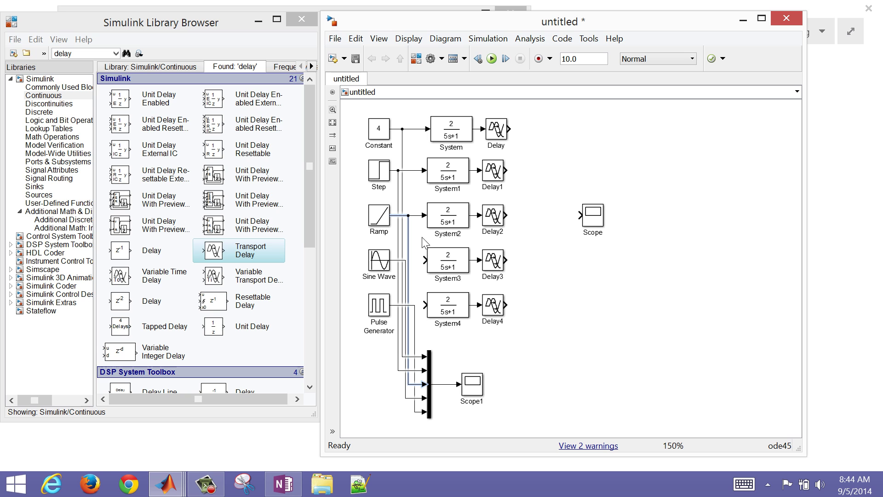
pyautogui.moveTo(404, 259); pyautogui.dragTo(423, 259)
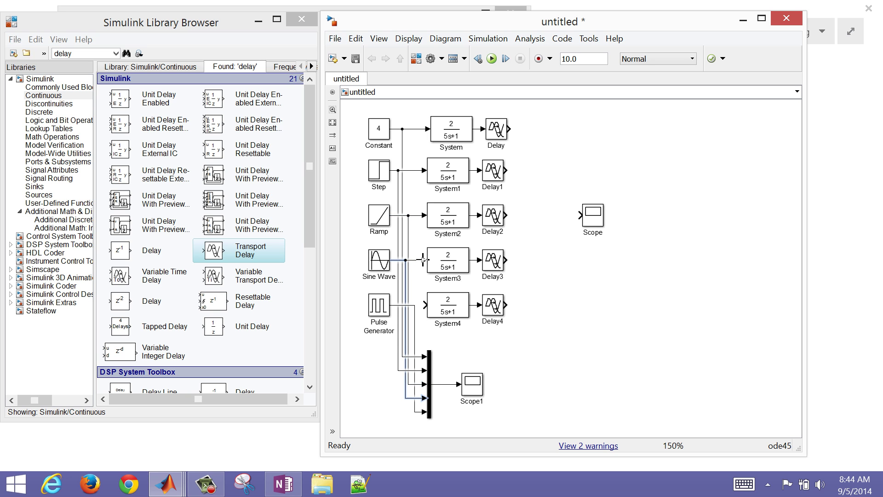
pyautogui.click(416, 304)
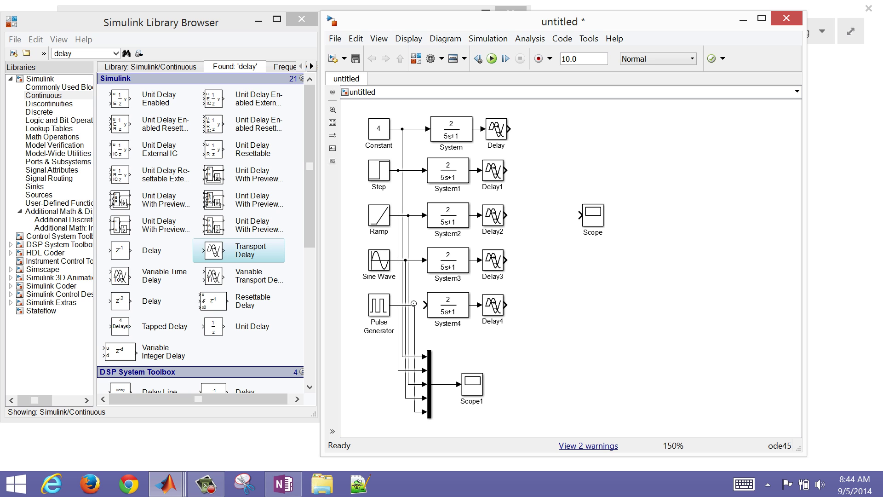
pyautogui.moveTo(414, 305); pyautogui.dragTo(424, 304)
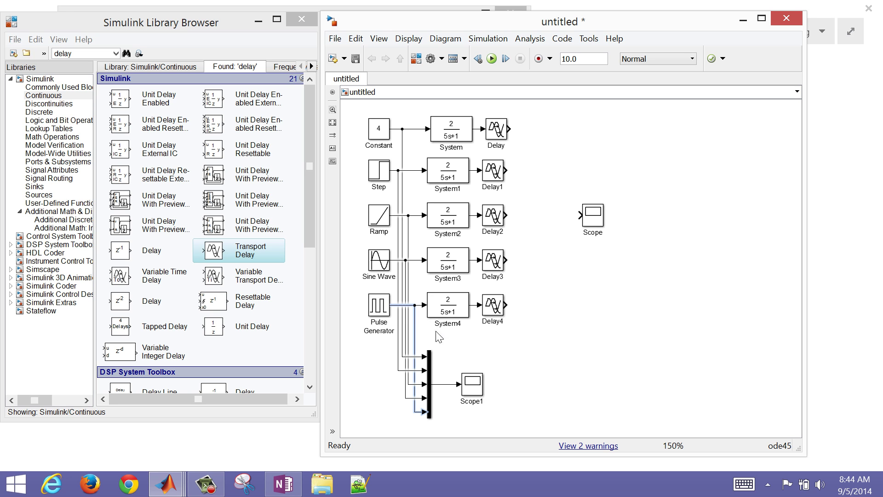
pyautogui.click(505, 136)
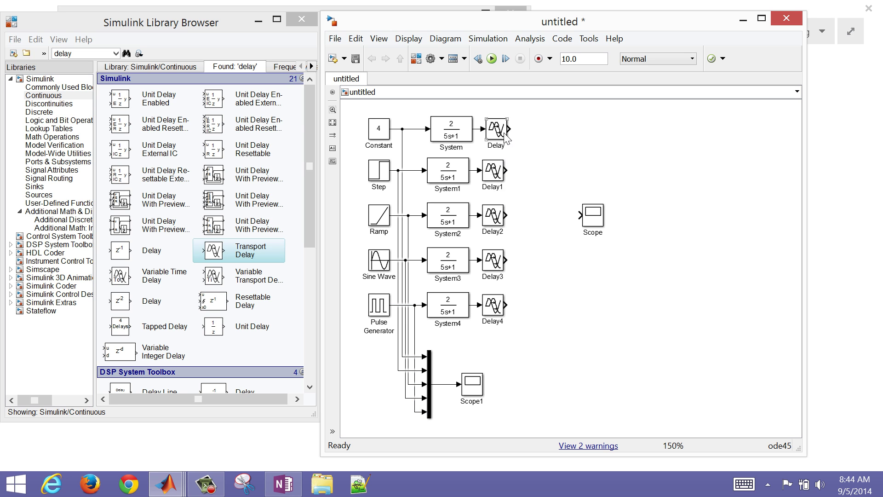
# Step: Copy the Mux beside the Scope, wire the Delay outputs into it, and connect it to the Scope
pyautogui.click(431, 382)
pyautogui.moveTo(432, 384); pyautogui.dragTo(551, 196)
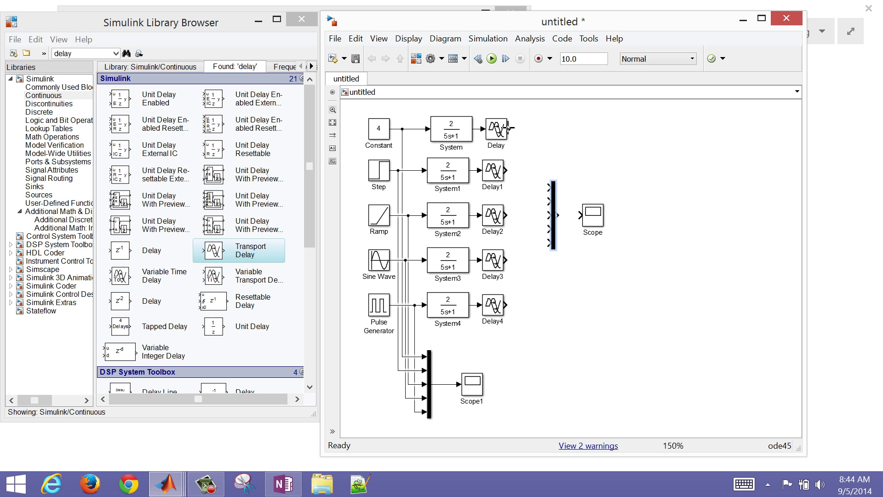
pyautogui.moveTo(507, 128); pyautogui.dragTo(555, 188)
pyautogui.moveTo(506, 171); pyautogui.dragTo(550, 215)
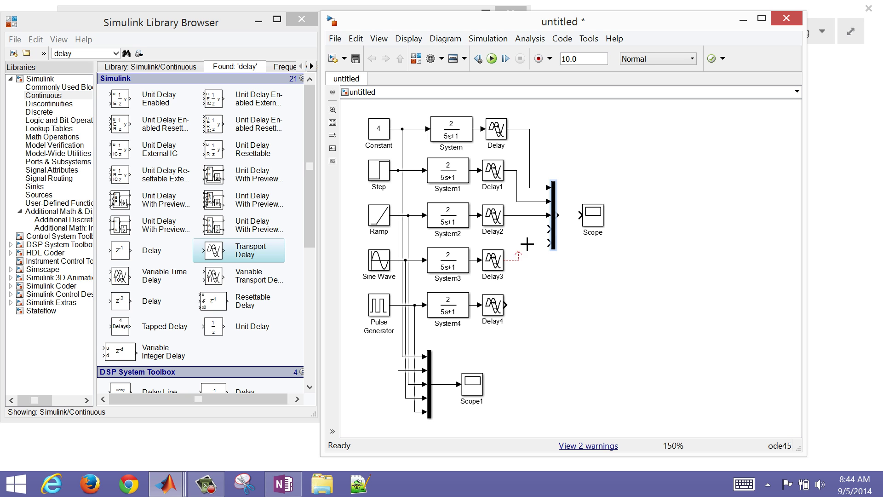
pyautogui.moveTo(527, 244); pyautogui.dragTo(547, 228)
pyautogui.moveTo(506, 304); pyautogui.dragTo(547, 242)
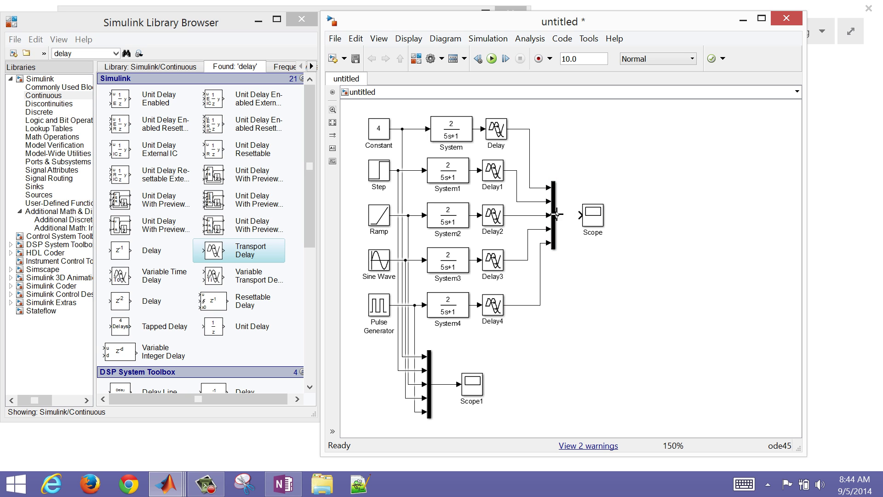
pyautogui.moveTo(557, 215); pyautogui.dragTo(581, 215)
# Step: Rename the scopes to Result and Signals (Source)
pyautogui.doubleClick(584, 233)
pyautogui.write('Result')
pyautogui.click(472, 400)
pyautogui.moveTo(461, 400); pyautogui.dragTo(517, 373)
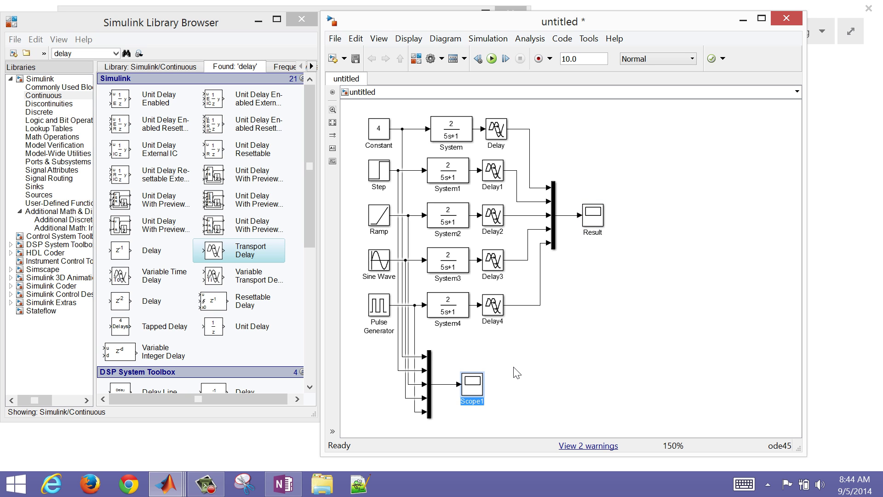
pyautogui.write('Signals (Source)')
pyautogui.click(518, 373)
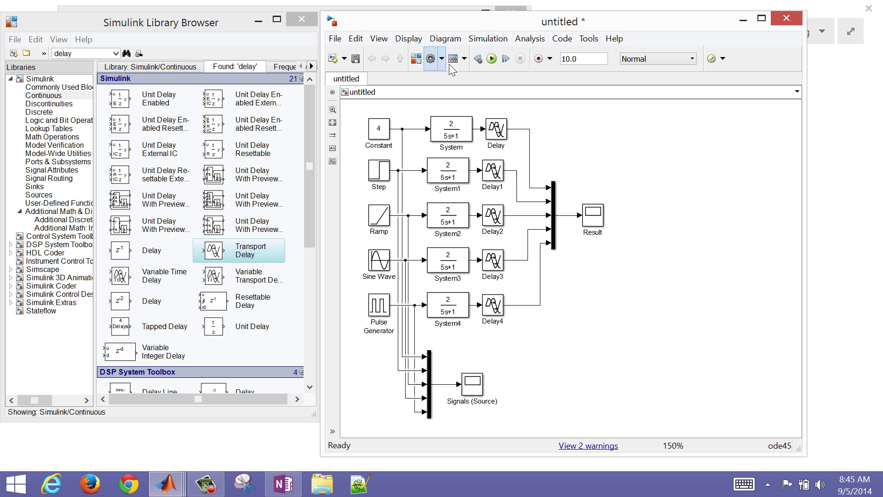
# Step: Run the model and open the Result scope with autoscaled axes
pyautogui.click(491, 60)
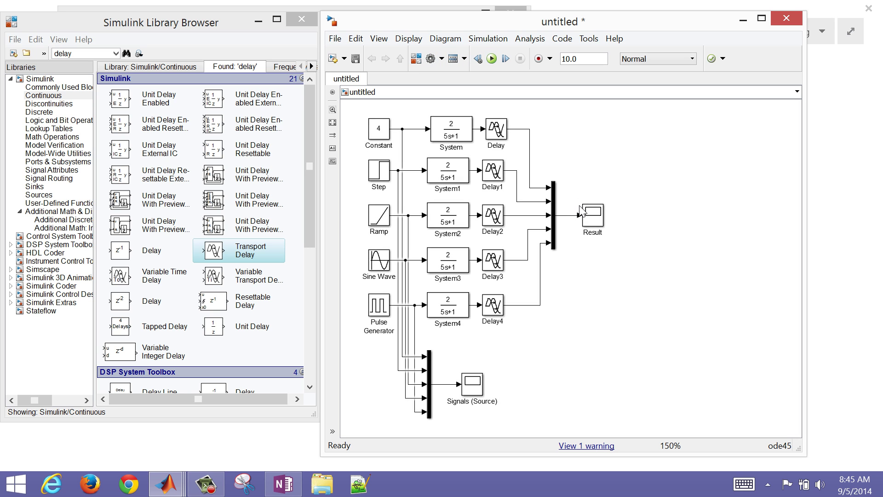
pyautogui.click(596, 219)
pyautogui.doubleClick(596, 220)
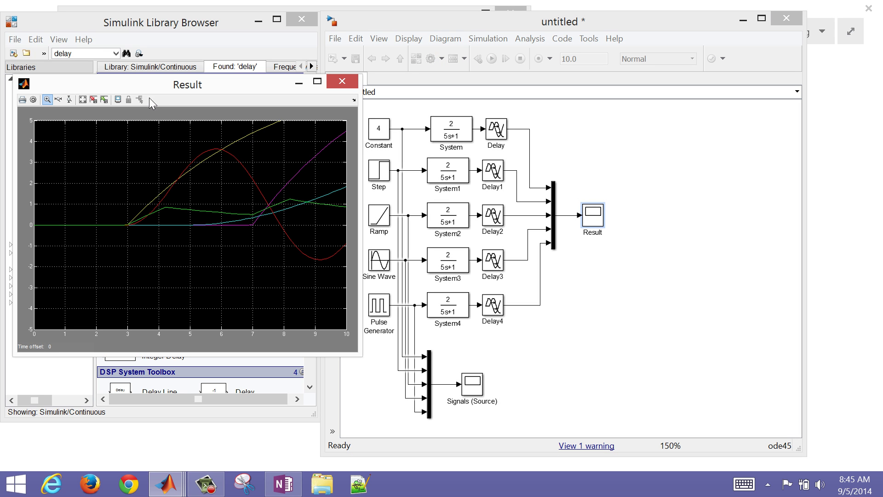
pyautogui.click(83, 99)
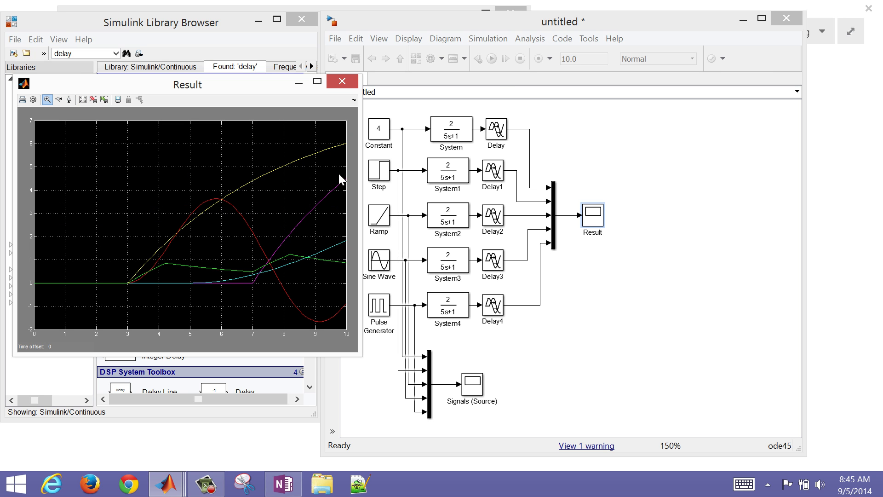
# Step: Set the stop time to 30 and rerun, bringing the fitted Result plot forward
pyautogui.click(533, 28)
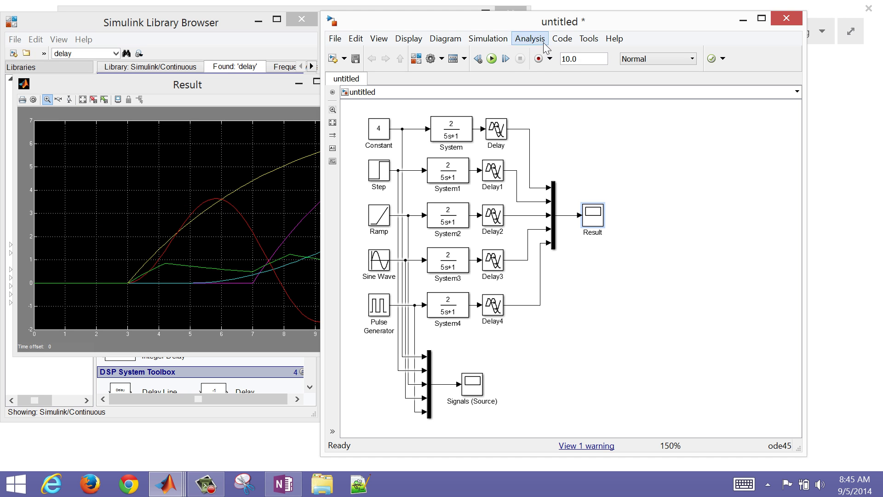
pyautogui.doubleClick(575, 61)
pyautogui.write('30')
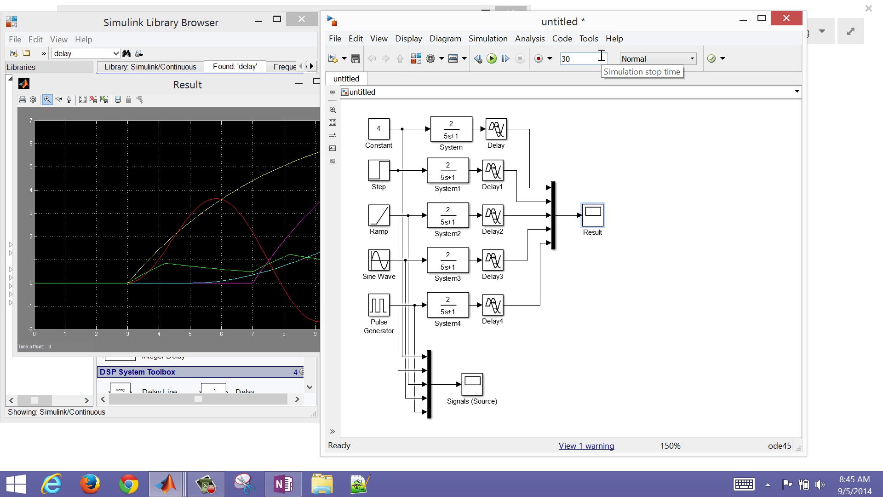
pyautogui.click(491, 58)
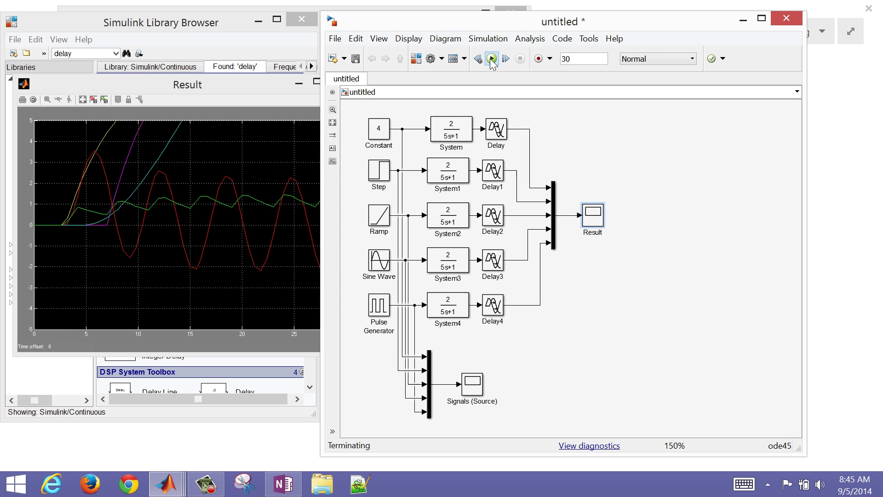
pyautogui.click(82, 100)
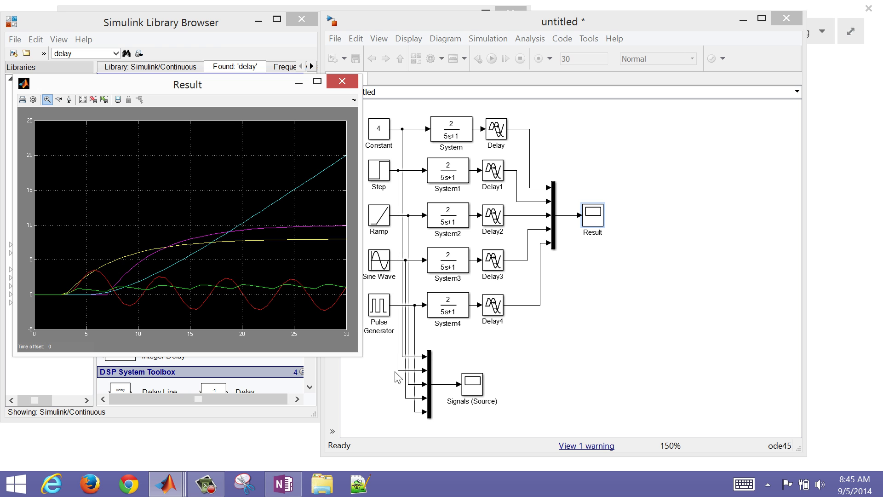
# Step: Open, move and enlarge the Signals (Source) scope, make Result taller, and autoscale the source plot
pyautogui.doubleClick(470, 386)
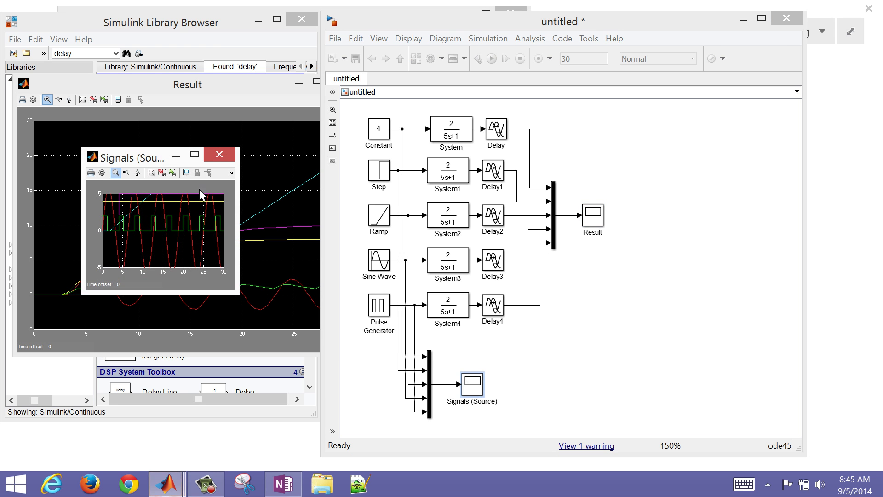
pyautogui.moveTo(163, 164); pyautogui.dragTo(443, 85)
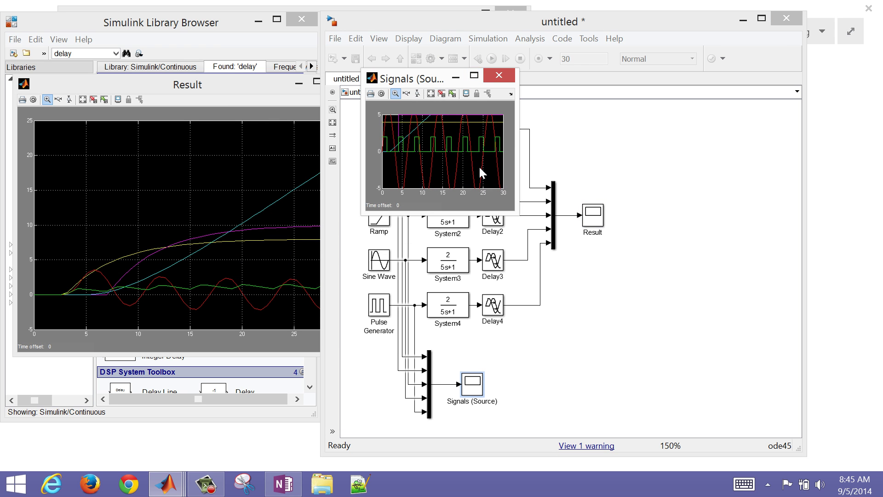
pyautogui.moveTo(516, 212); pyautogui.dragTo(816, 401)
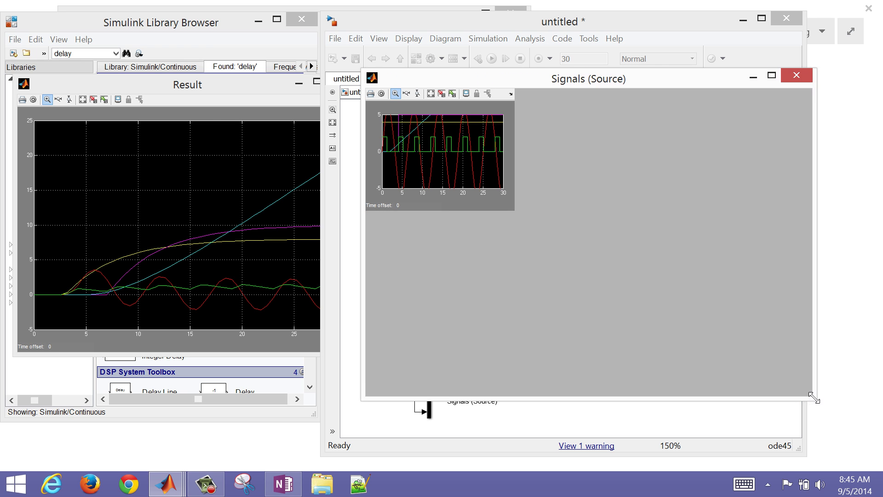
pyautogui.click(197, 91)
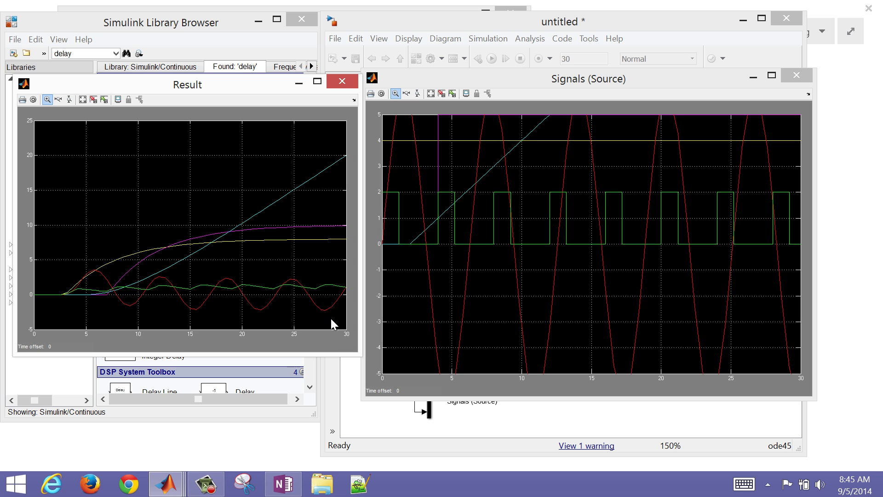
pyautogui.moveTo(350, 354); pyautogui.dragTo(353, 395)
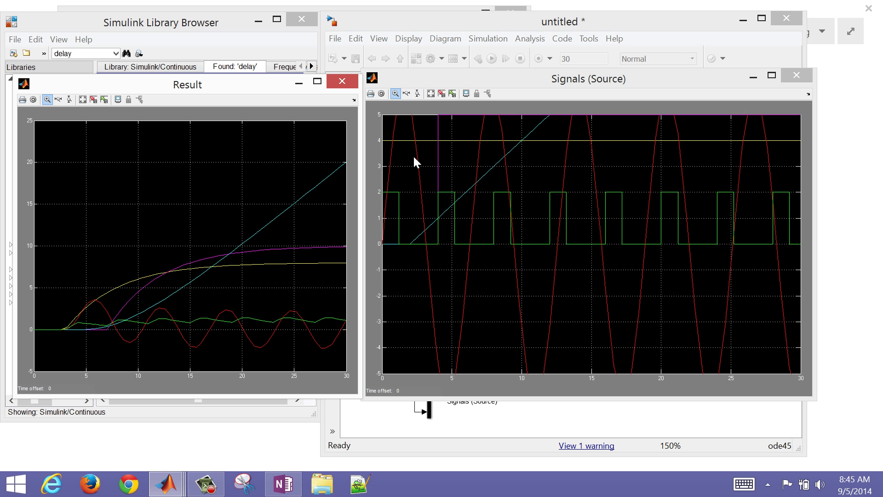
pyautogui.click(429, 94)
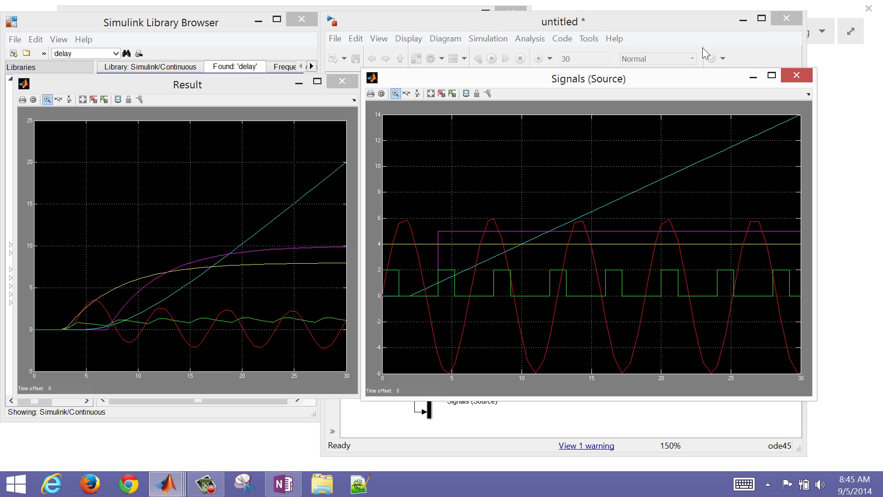
# Step: Minimize the Signals (Source) scope, close the Result scope, and select the Result block
pyautogui.click(752, 77)
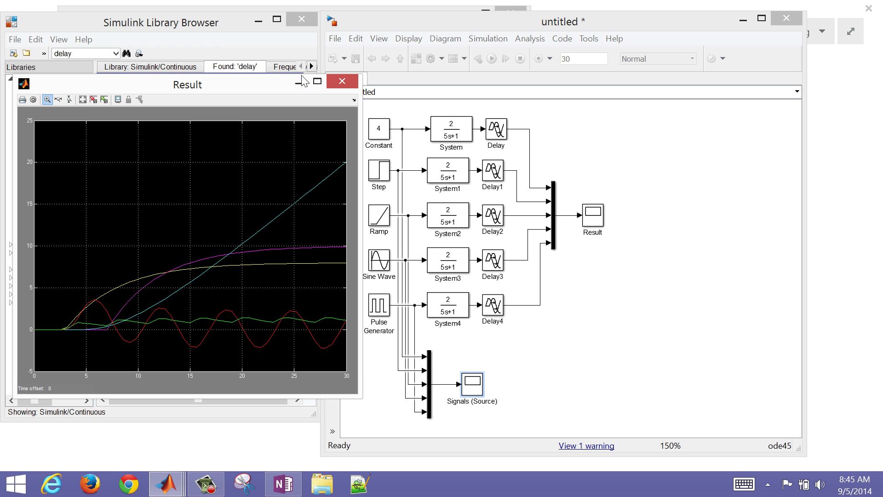
pyautogui.click(341, 82)
pyautogui.click(591, 226)
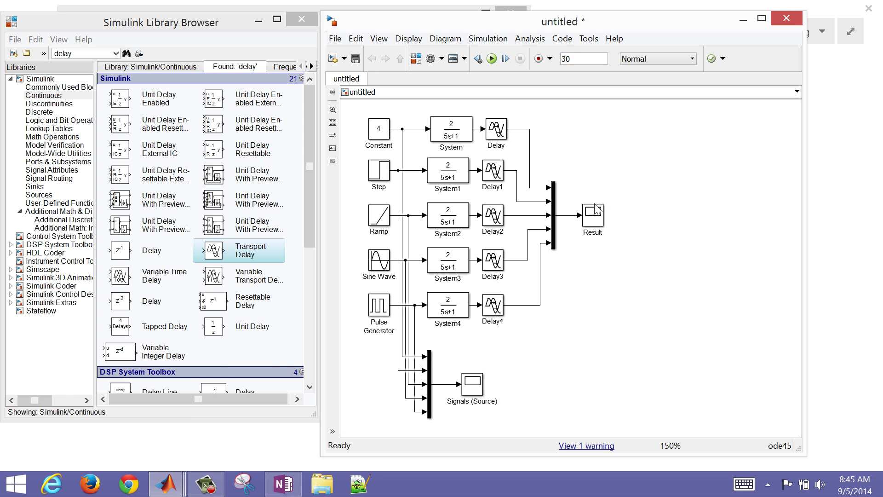
# Step: Copy the Result scope as Result1 beside Delay and add a Mux block from a 'mux' library search
pyautogui.doubleClick(594, 220)
pyautogui.moveTo(593, 214); pyautogui.dragTo(638, 130)
pyautogui.click(490, 120)
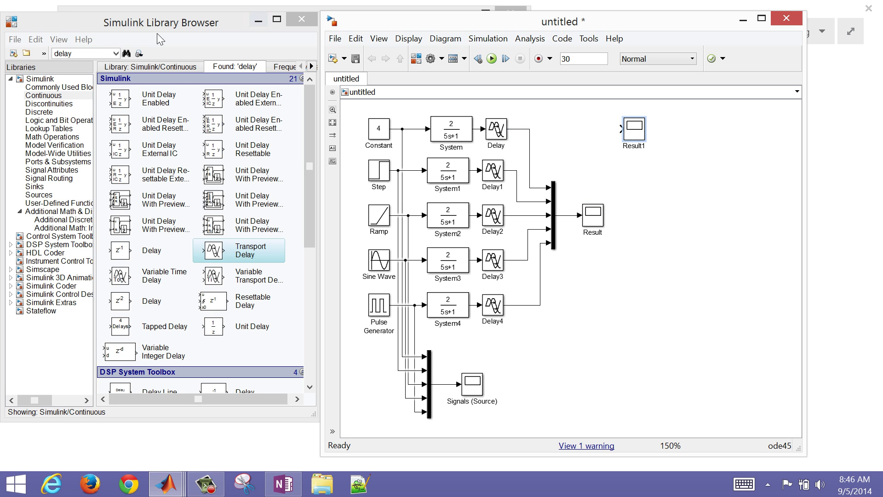
pyautogui.click(90, 54)
pyautogui.write('mux')
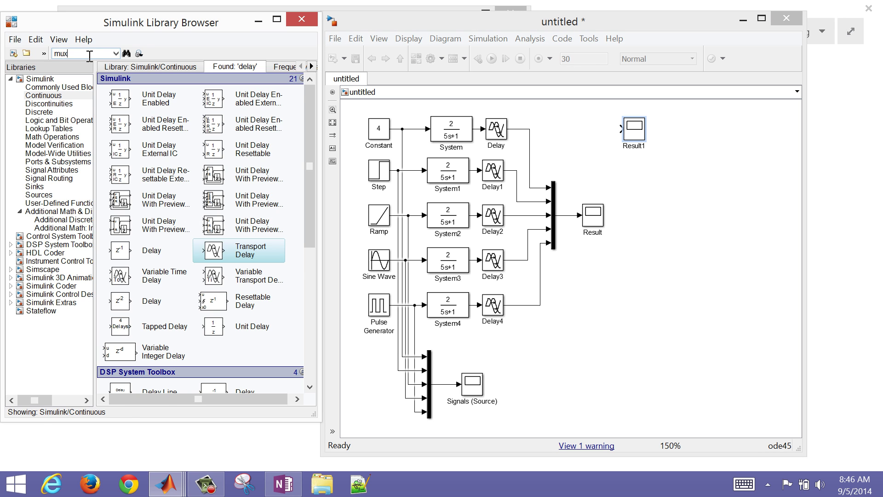
pyautogui.press('Return')
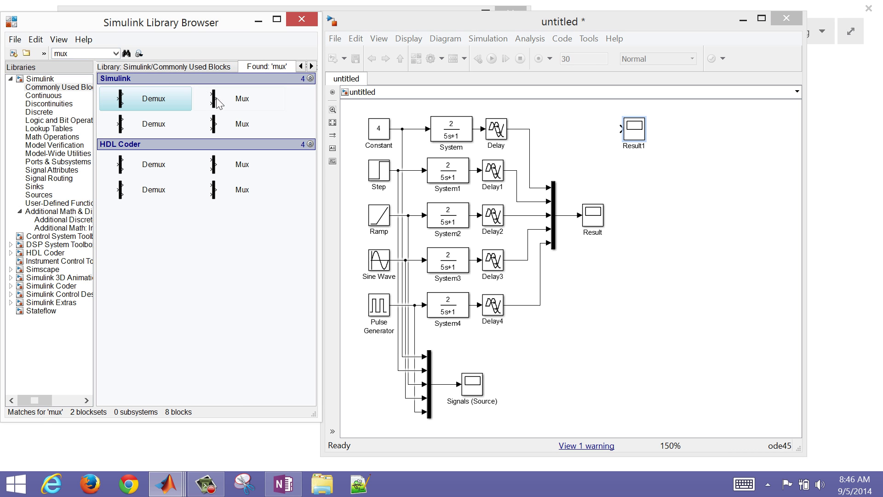
pyautogui.moveTo(217, 99); pyautogui.dragTo(622, 129)
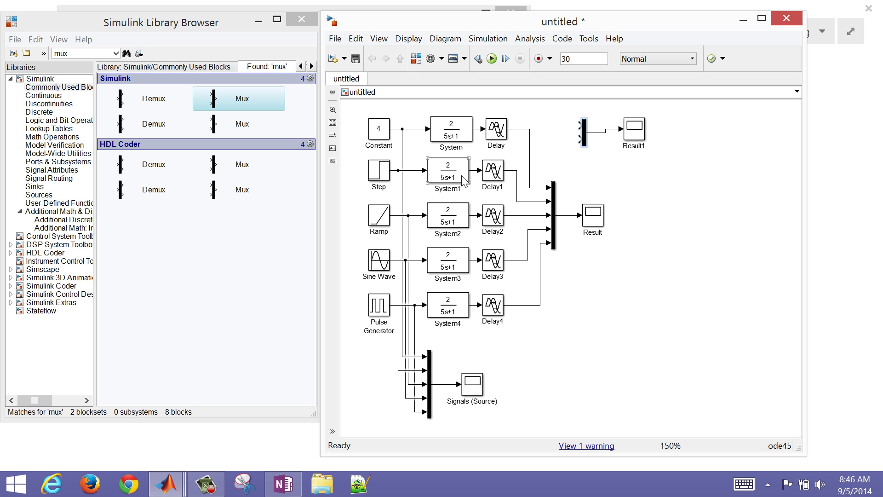
# Step: Branch the Step signal line and the Delay1 output into the new Mux
pyautogui.click(413, 170)
pyautogui.moveTo(414, 171); pyautogui.dragTo(576, 144)
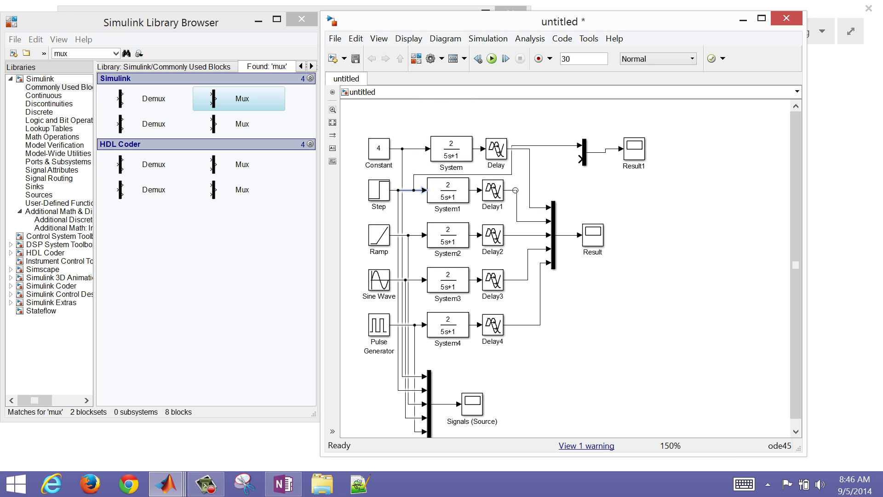
pyautogui.moveTo(515, 190); pyautogui.dragTo(578, 158)
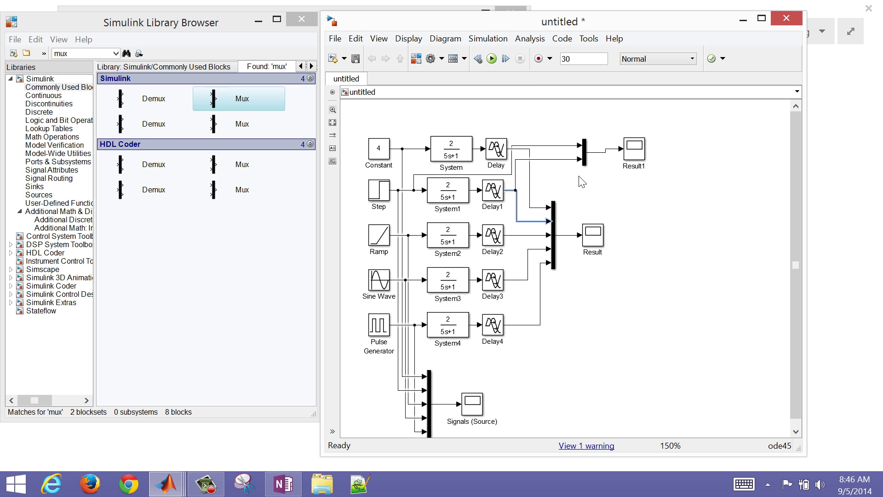
pyautogui.click(570, 175)
# Step: Run the model and view Result1 autoscaled and maximized, comparing the Step with its delayed response
pyautogui.click(492, 59)
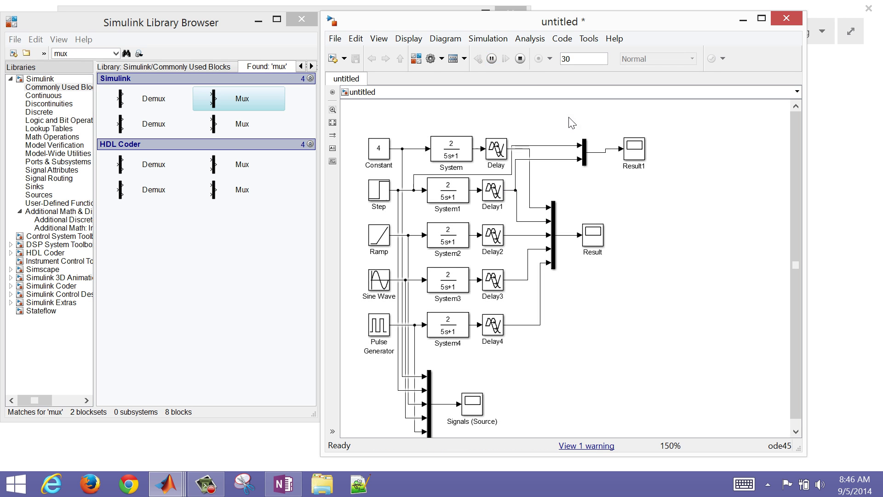
pyautogui.doubleClick(634, 148)
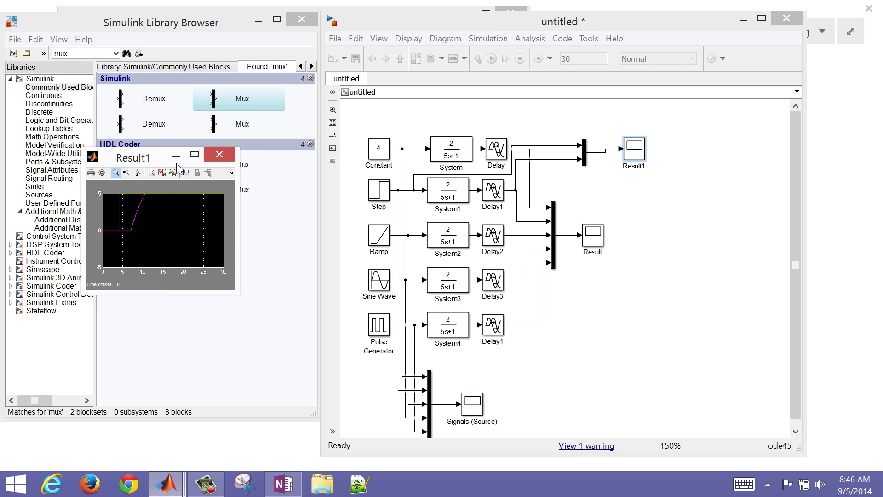
pyautogui.click(151, 172)
pyautogui.moveTo(168, 158); pyautogui.dragTo(366, 100)
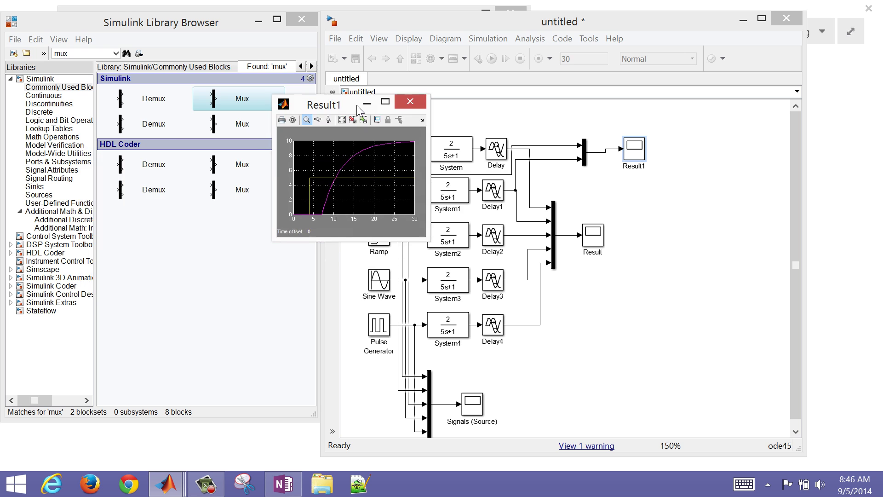
pyautogui.click(392, 95)
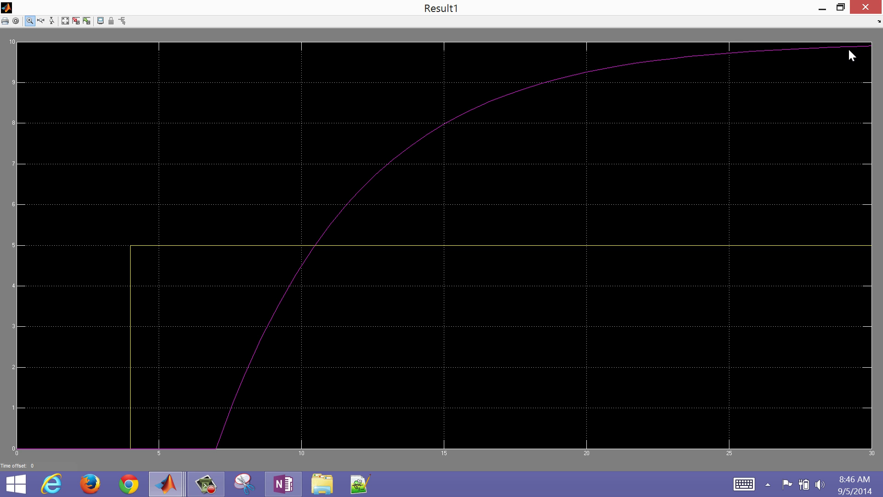
# Step: Close Result1 and box-select the Constant, Step, Ramp, Sine Wave and Pulse Generator blocks
pyautogui.click(865, 7)
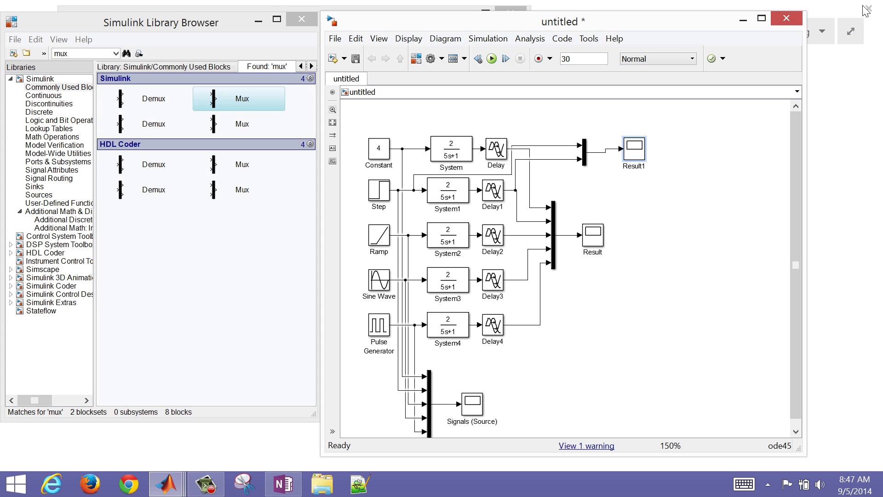
pyautogui.scroll(-1, 796, 234)
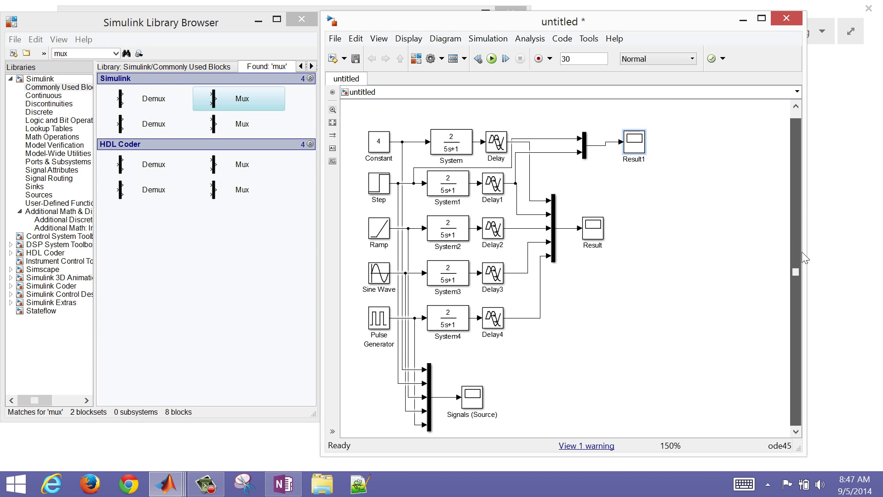
pyautogui.moveTo(355, 117); pyautogui.dragTo(392, 371)
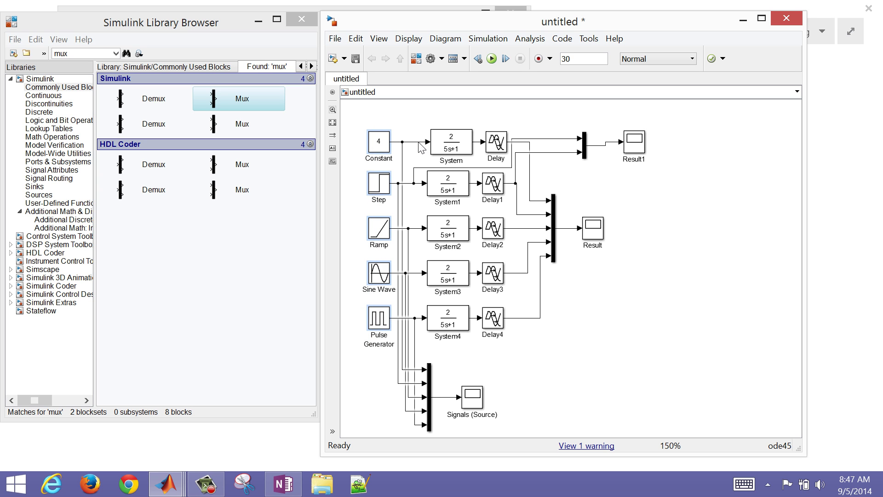